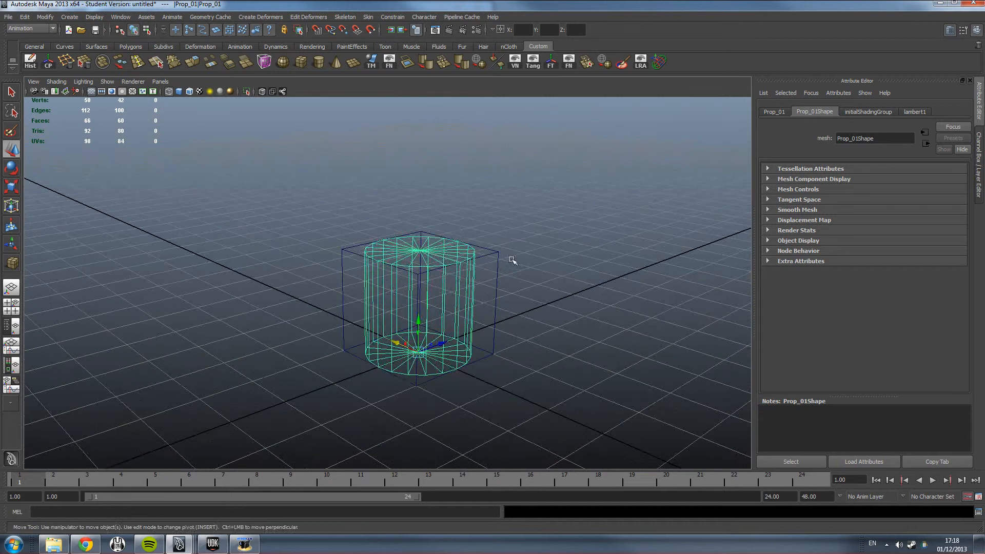
Step: Show the Outliner beside the viewport and delete the leftover cubes pCube2, pCube3 and pCube4
{"action": "left_click", "coordinate": [517, 306]}
{"action": "left_click", "coordinate": [485, 261]}
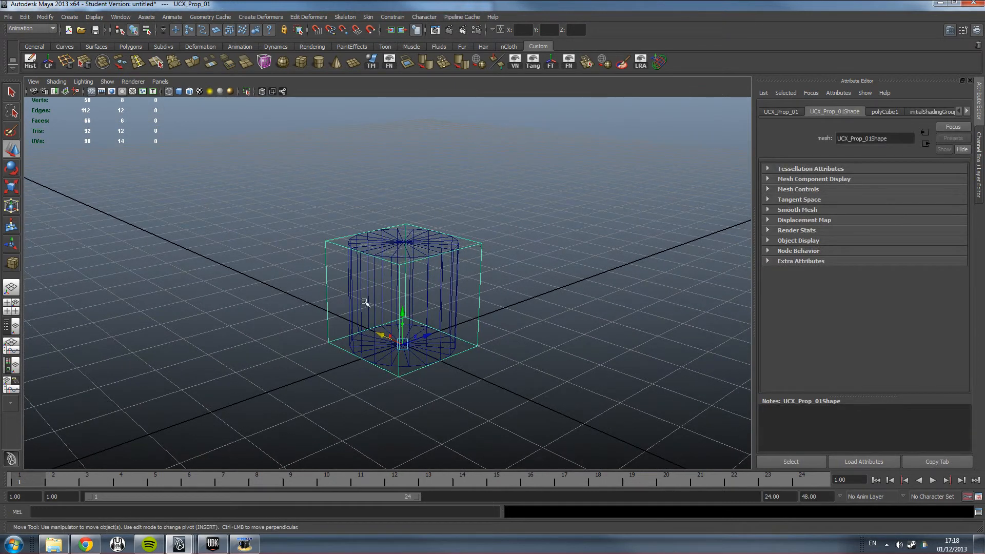
{"action": "left_click", "coordinate": [212, 312]}
{"action": "left_click", "coordinate": [19, 327]}
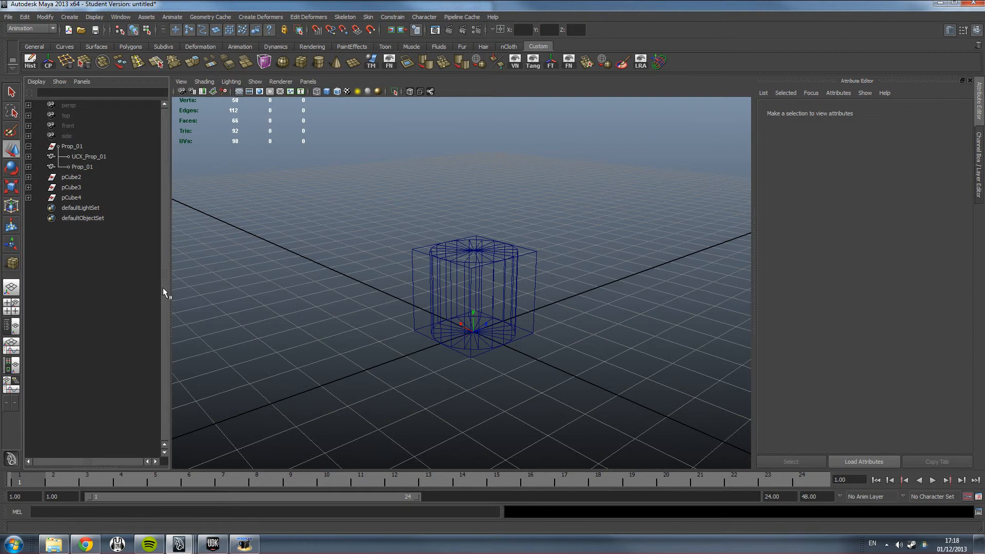
{"action": "middle_click_drag", "start_coordinate": [317, 303], "coordinate": [319, 313], "text": "alt"}
{"action": "left_click_drag", "start_coordinate": [99, 176], "coordinate": [76, 195]}
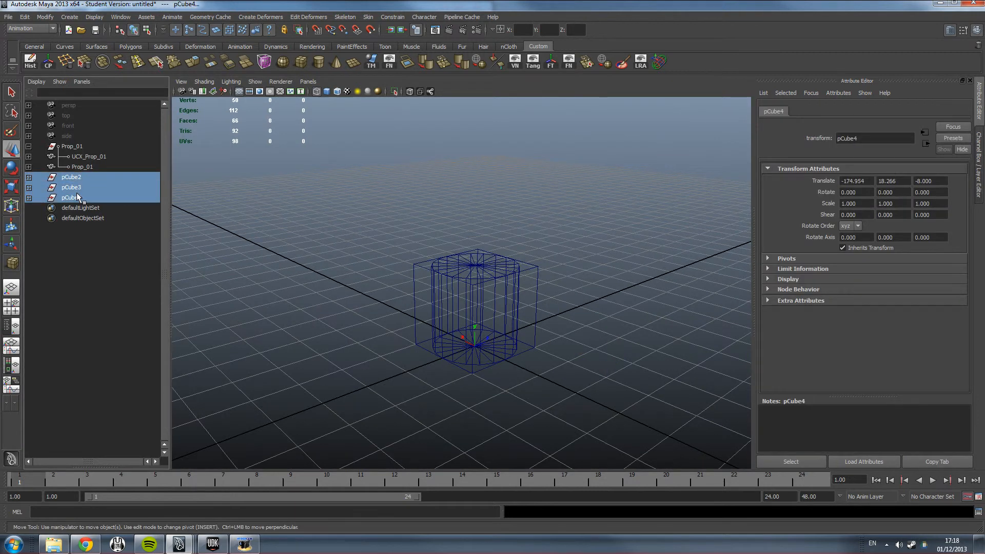
{"action": "key", "text": "Delete"}
Step: Examine how the UCX_Prop_01 collision box and the Prop_01 cylinder are named inside the Prop_01 group
{"action": "left_click_drag", "start_coordinate": [385, 293], "coordinate": [266, 267], "text": "alt"}
{"action": "left_click", "coordinate": [86, 167]}
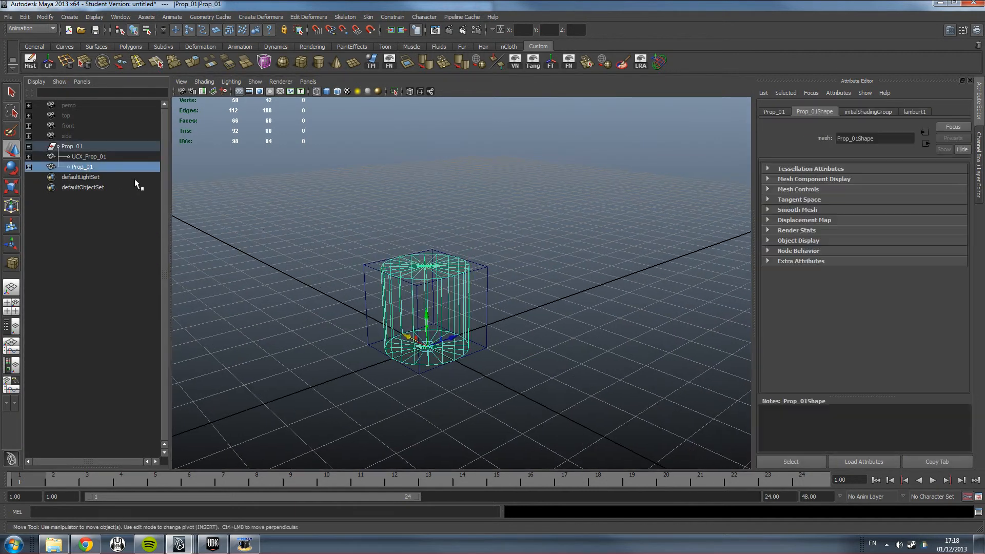
{"action": "scroll", "coordinate": [336, 264], "scroll_direction": "up", "scroll_amount": 3}
{"action": "left_click", "coordinate": [102, 157]}
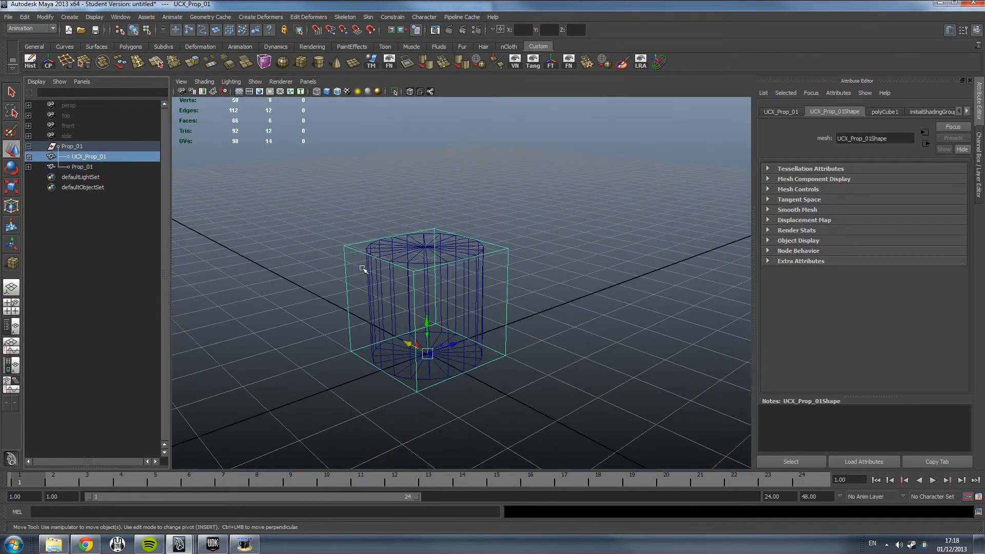
{"action": "double_click", "coordinate": [85, 156]}
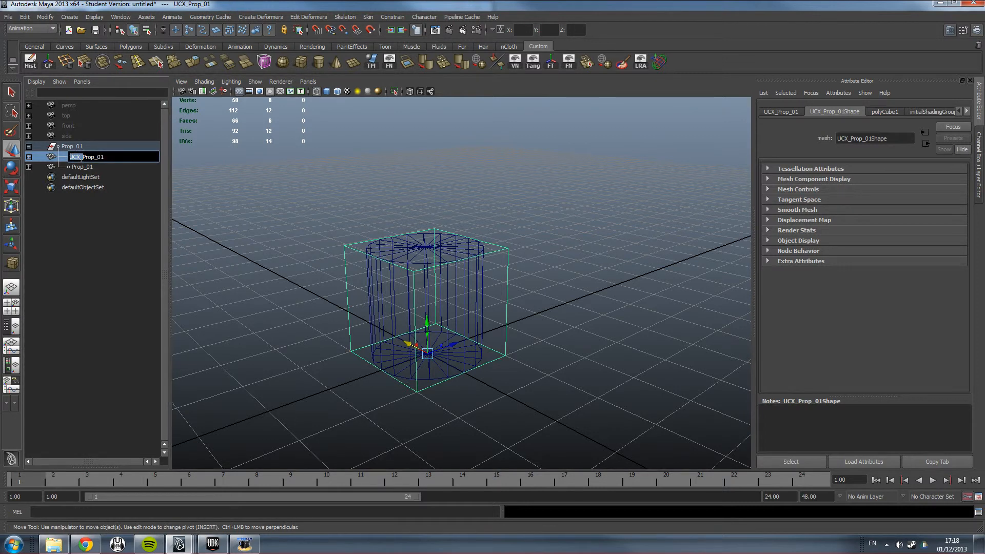
{"action": "left_click", "coordinate": [97, 167]}
{"action": "double_click", "coordinate": [96, 167]}
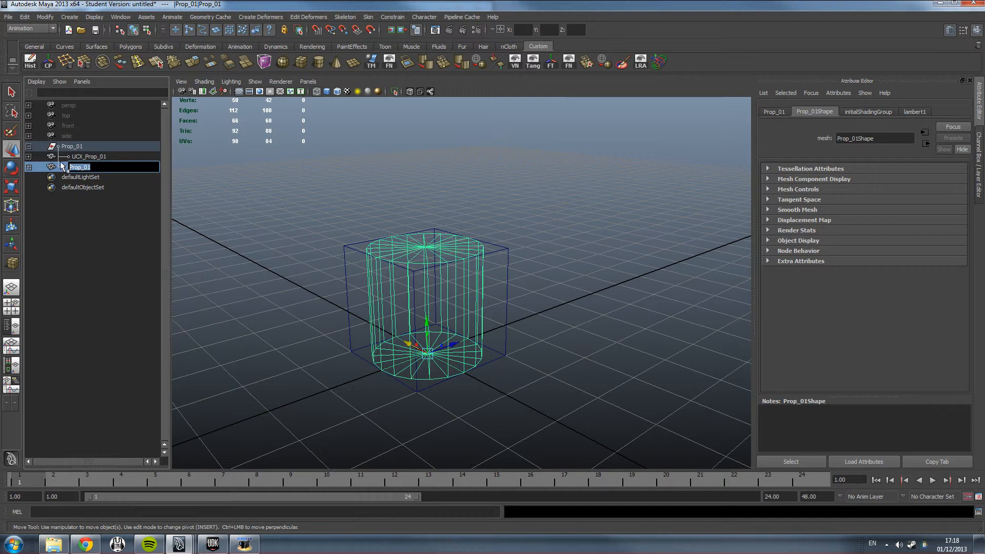
{"action": "left_click", "coordinate": [139, 235]}
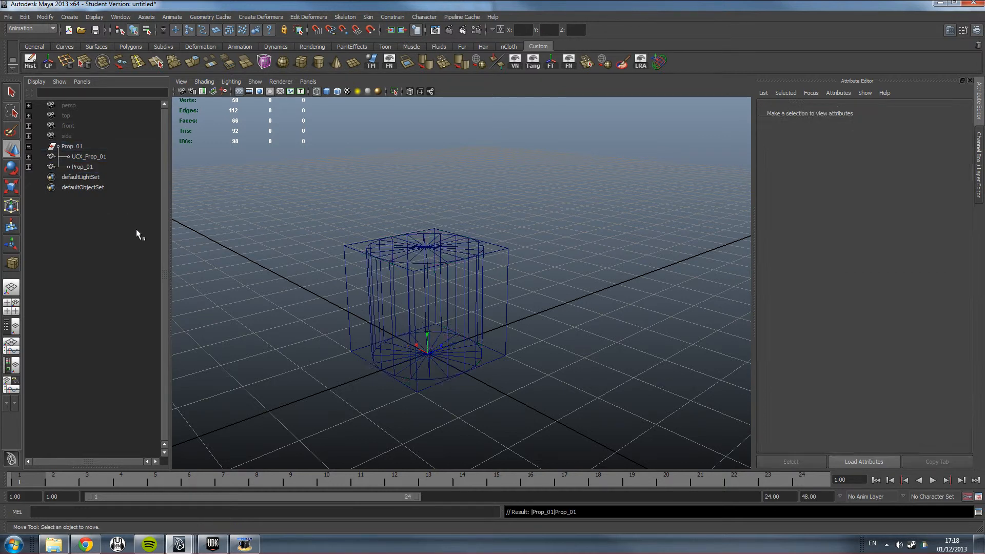
{"action": "left_click", "coordinate": [103, 157]}
{"action": "double_click", "coordinate": [111, 157]}
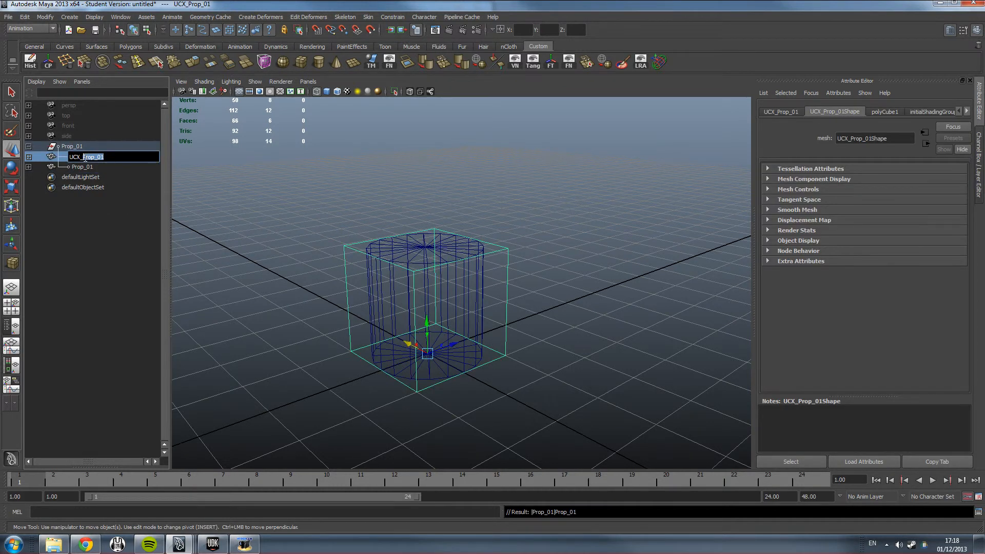
{"action": "left_click", "coordinate": [89, 251]}
{"action": "middle_click_drag", "start_coordinate": [421, 280], "coordinate": [438, 288], "text": "alt"}
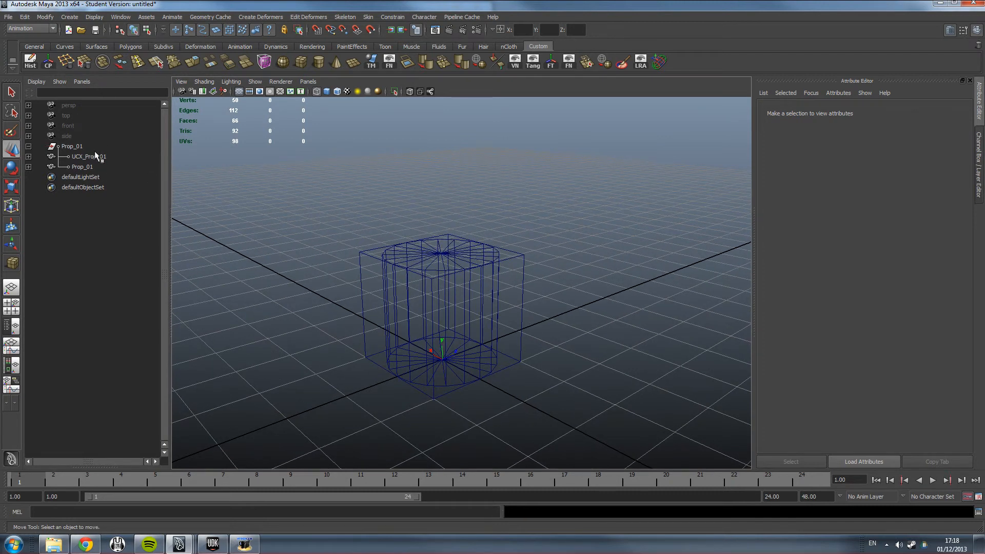
{"action": "middle_click_drag", "start_coordinate": [288, 226], "coordinate": [290, 207], "text": "alt"}
{"action": "left_click_drag", "start_coordinate": [291, 207], "coordinate": [277, 206], "text": "alt"}
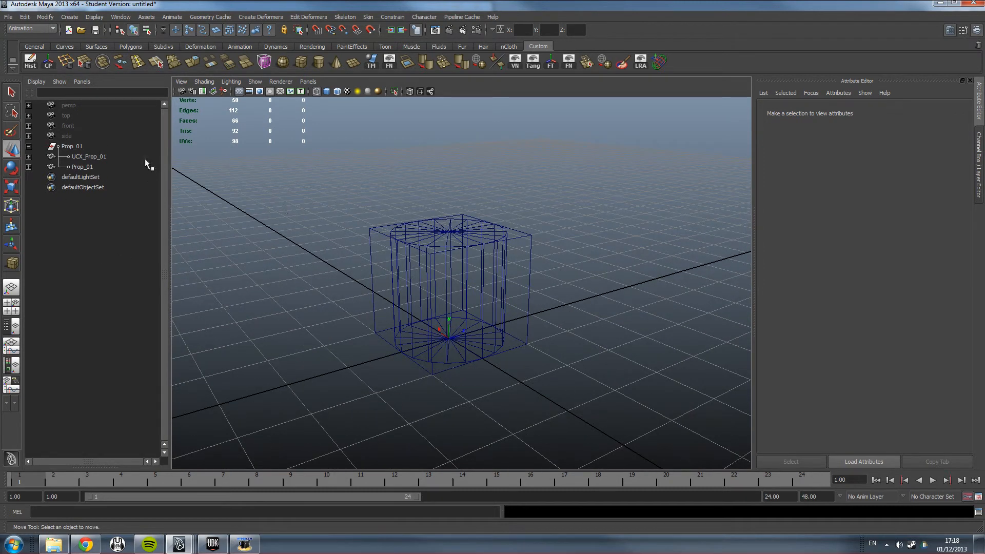
Step: Take the UCX_Prop_01 box and the Prop_01 cylinder out of the Prop_01 group to the top level
{"action": "left_click", "coordinate": [73, 146]}
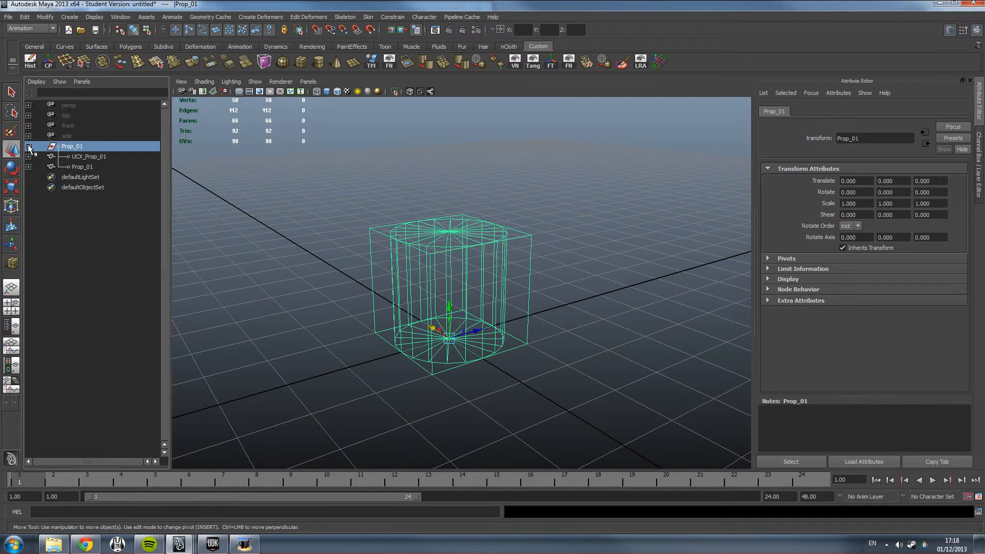
{"action": "left_click", "coordinate": [82, 156]}
{"action": "left_click", "coordinate": [70, 147]}
{"action": "left_click", "coordinate": [87, 157]}
{"action": "left_click", "coordinate": [95, 167], "text": "ctrl"}
{"action": "middle_click_drag", "start_coordinate": [95, 167], "coordinate": [96, 226]}
Step: Parent the UCX_Prop_01 box and the Prop_02 cylinder back under the Prop_01 group
{"action": "left_click", "coordinate": [82, 157]}
{"action": "left_click", "coordinate": [79, 168], "text": "ctrl"}
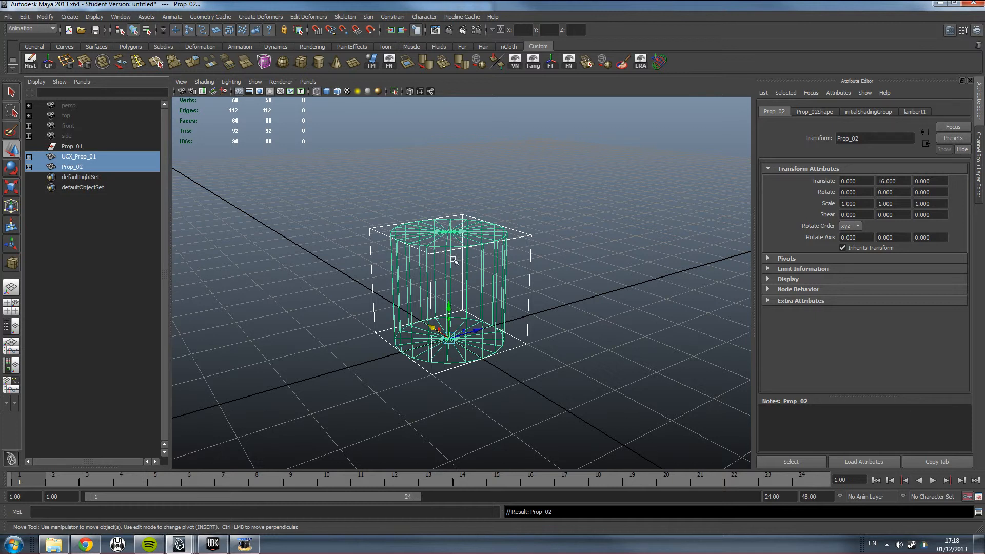
{"action": "middle_click_drag", "start_coordinate": [69, 157], "coordinate": [71, 147]}
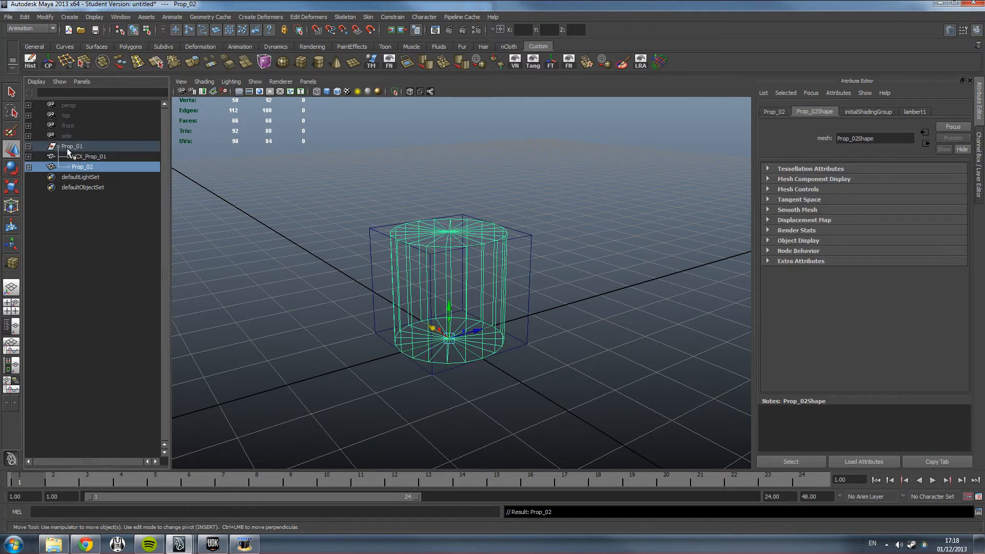
{"action": "left_click_drag", "start_coordinate": [357, 285], "coordinate": [551, 312], "text": "alt"}
{"action": "left_click", "coordinate": [551, 312]}
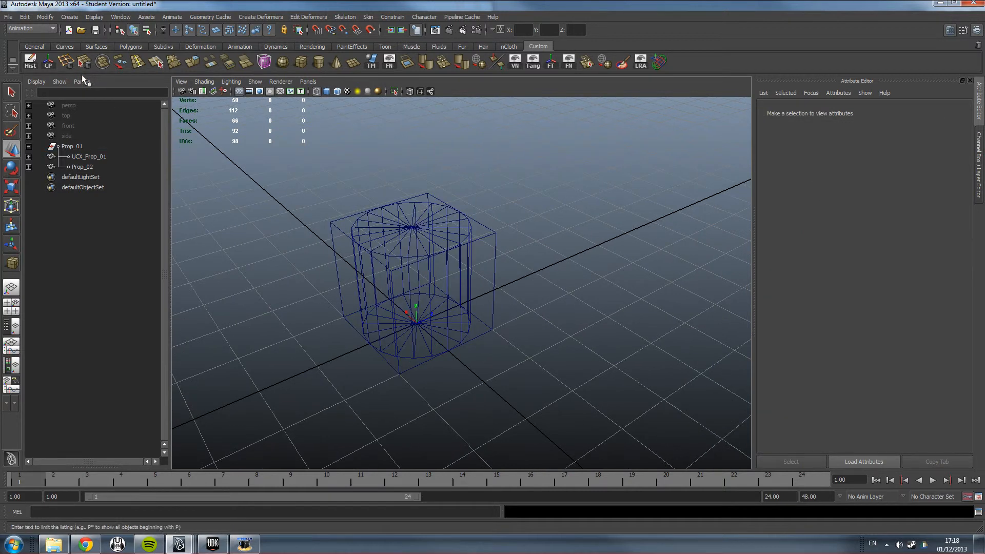
Step: Export the Prop_01 group as FBX to the Desktop, replacing the existing Prop_01.fbx
{"action": "left_click", "coordinate": [71, 146]}
{"action": "left_click", "coordinate": [8, 16]}
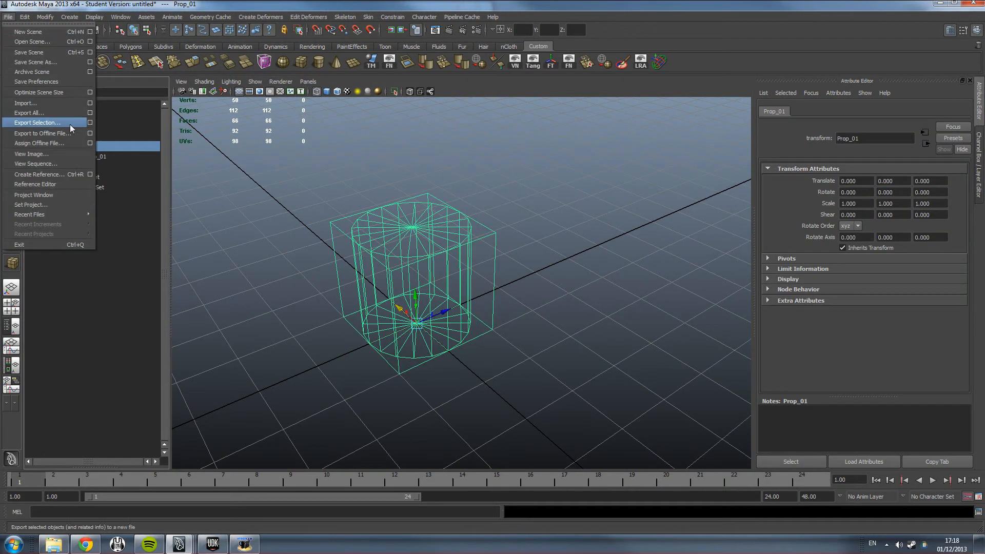
{"action": "left_click", "coordinate": [71, 123]}
{"action": "left_click", "coordinate": [336, 104]}
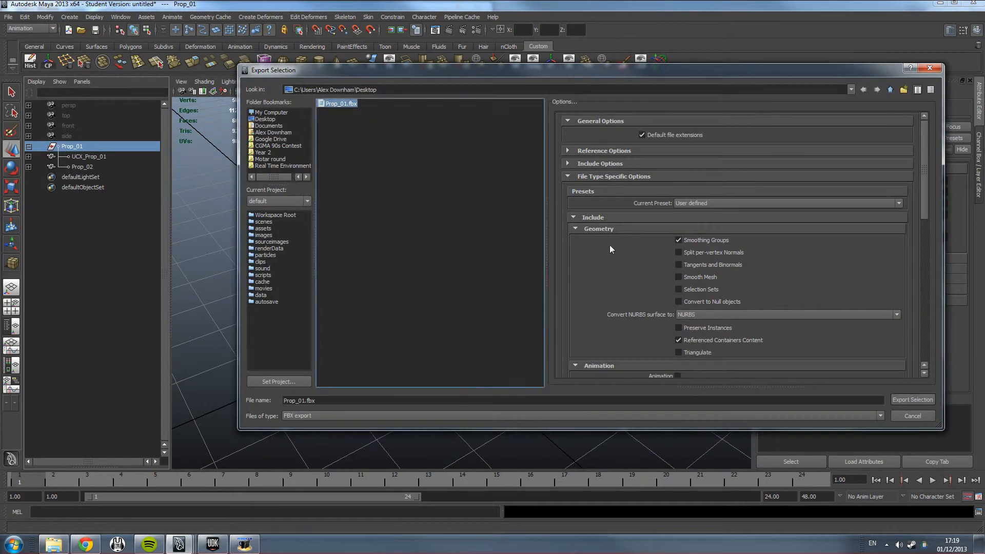
{"action": "left_click", "coordinate": [921, 400]}
{"action": "left_click", "coordinate": [565, 261]}
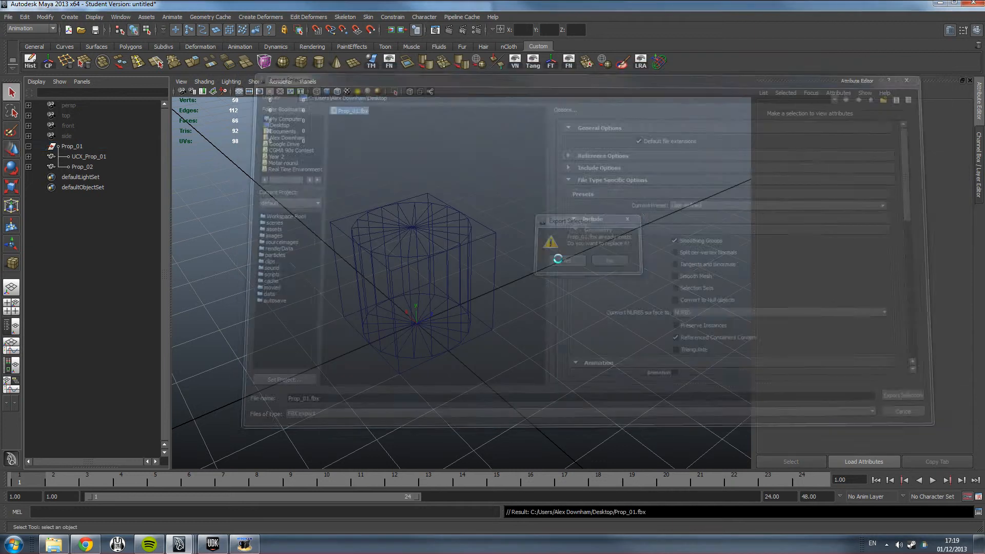
Step: Switch to UDK and try to force delete the old Prop_01 static mesh from the Collison package
{"action": "left_click", "coordinate": [224, 543]}
{"action": "right_click", "coordinate": [172, 196]}
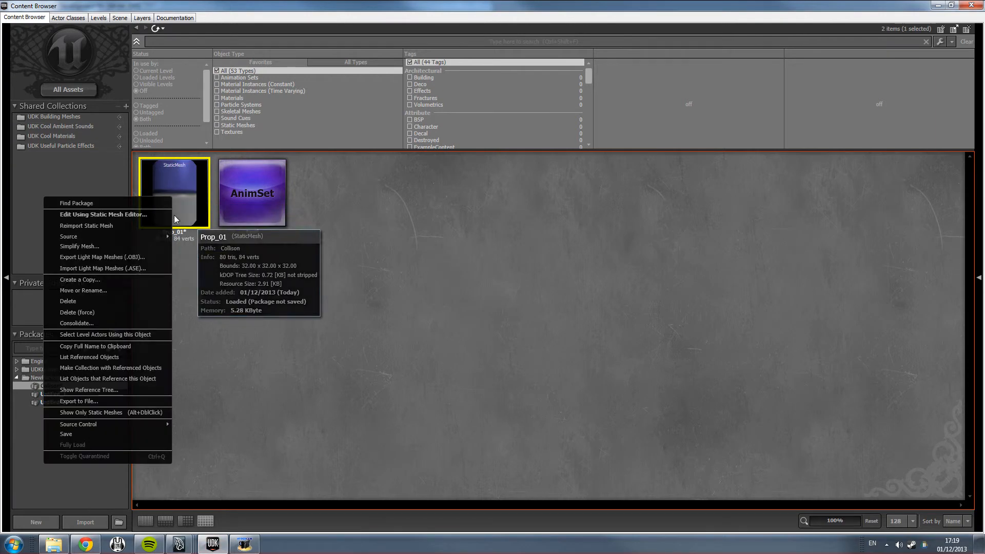
{"action": "left_click", "coordinate": [134, 303]}
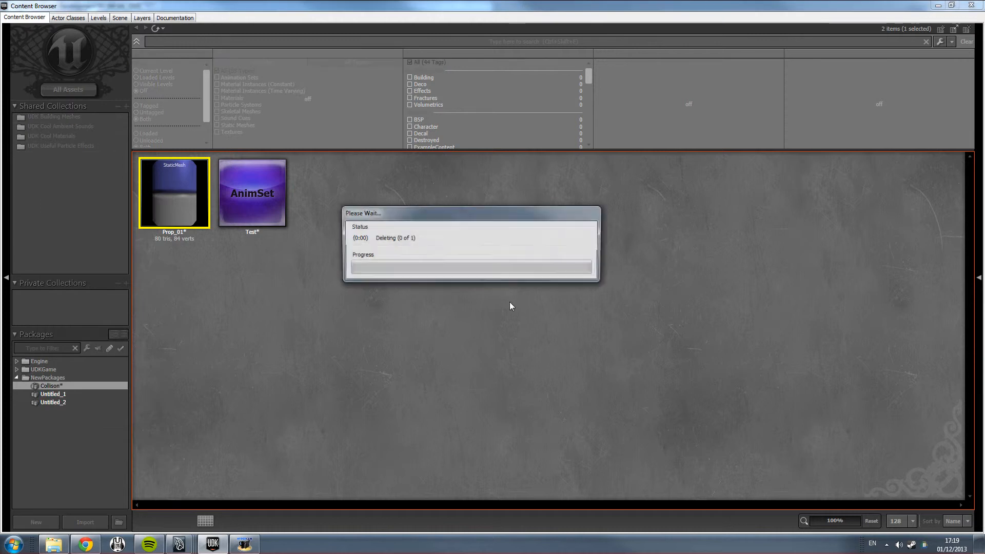
{"action": "left_click", "coordinate": [593, 346]}
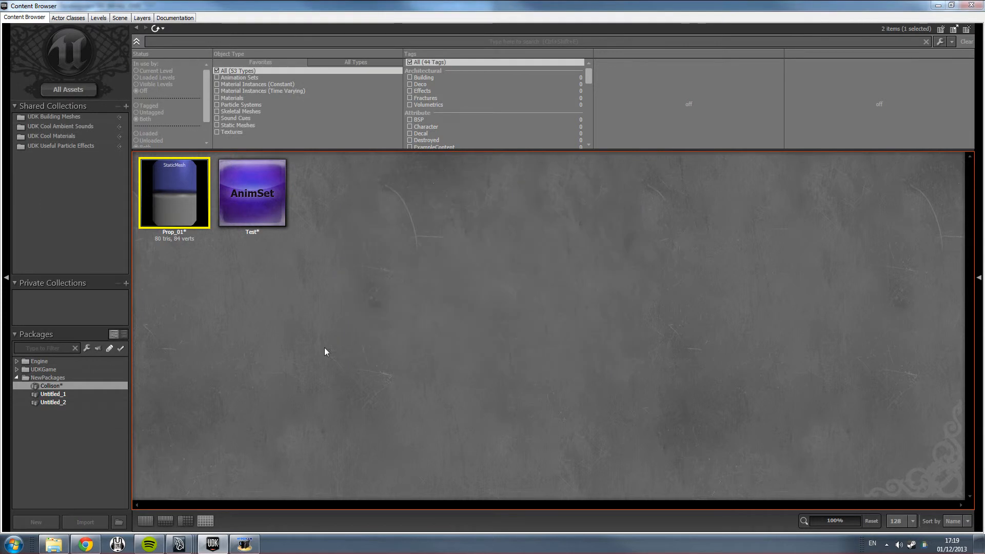
{"action": "right_click", "coordinate": [192, 203]}
{"action": "left_click", "coordinate": [165, 312]}
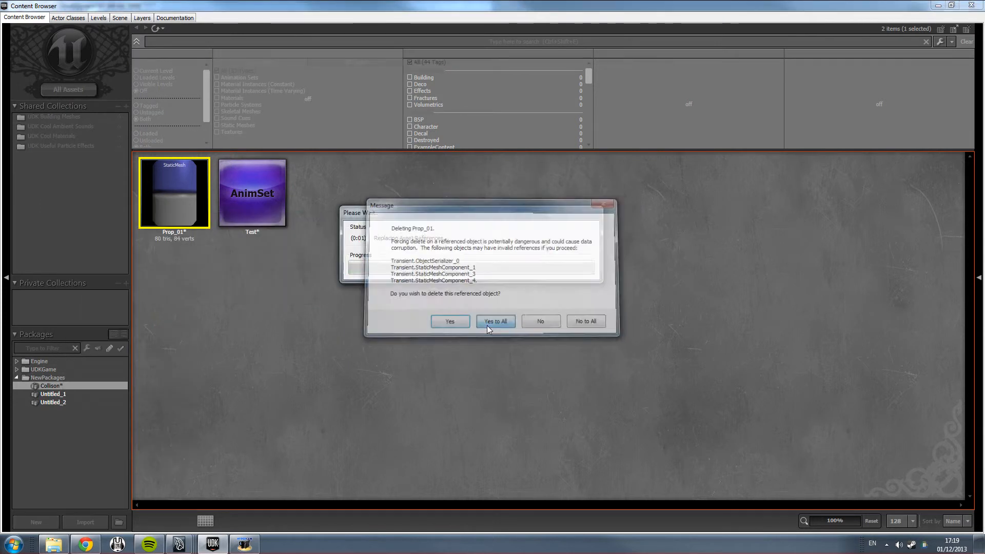
{"action": "left_click", "coordinate": [488, 322]}
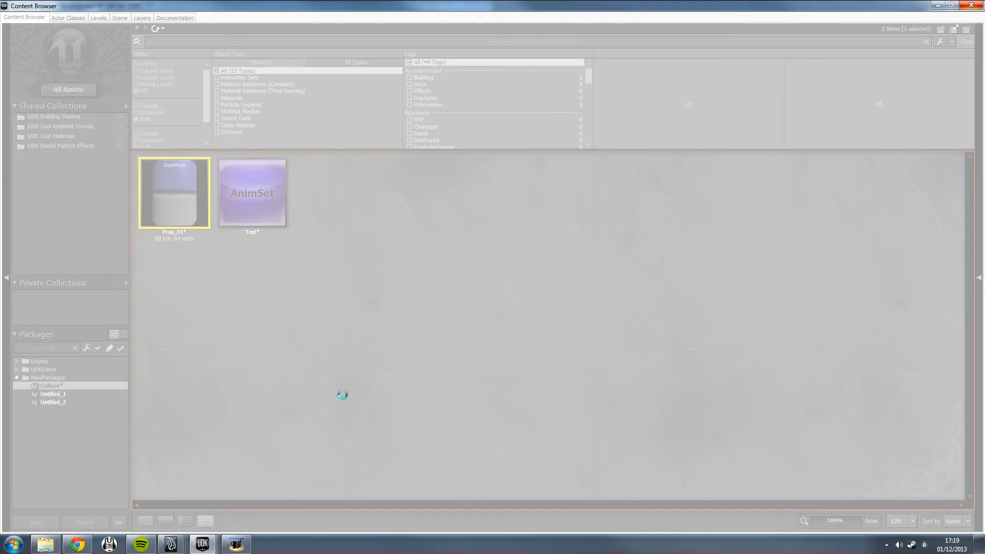
Step: Return to the Maya prop scene and launch the UDK Editor again
{"action": "mouse_move", "coordinate": [174, 544]}
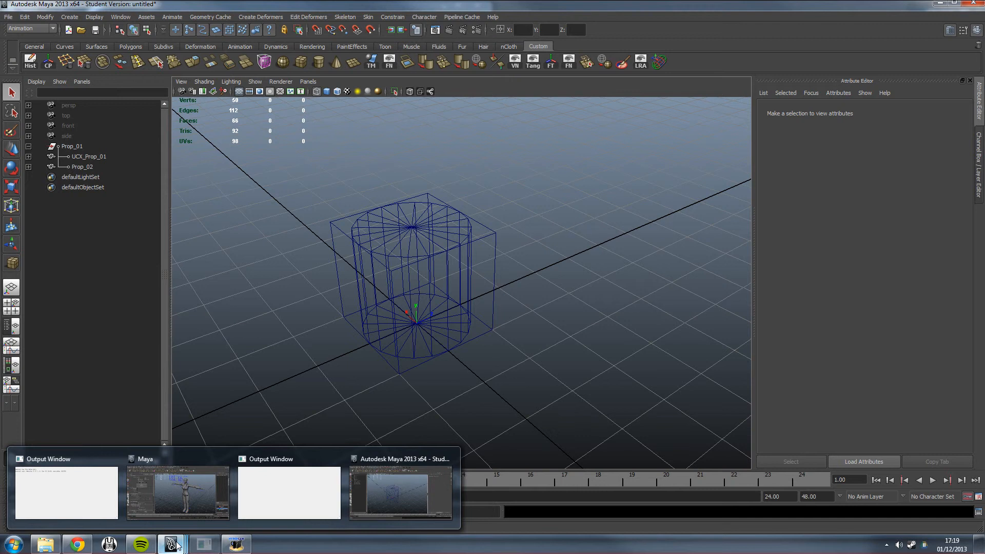
{"action": "left_click", "coordinate": [402, 496]}
{"action": "left_click_drag", "start_coordinate": [599, 341], "coordinate": [495, 334]}
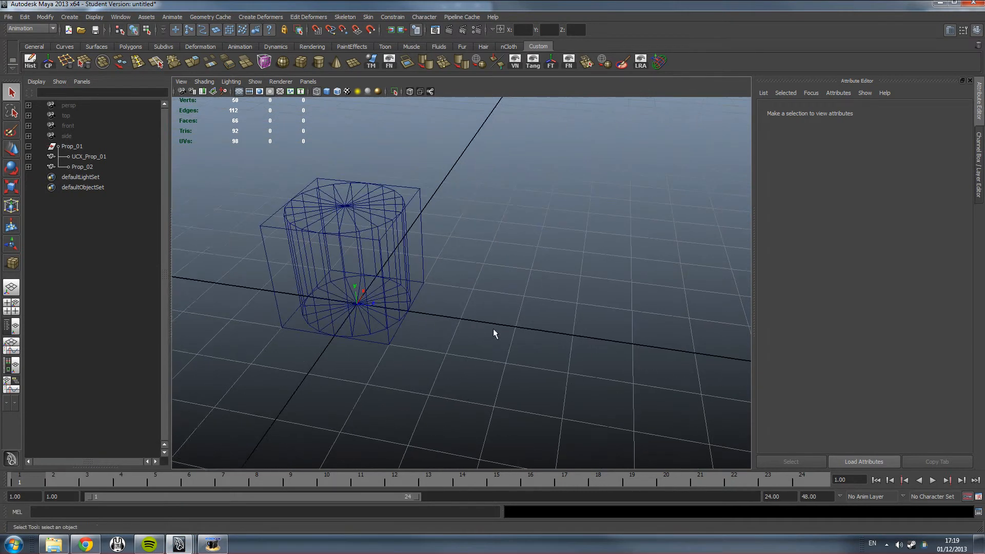
{"action": "left_click", "coordinate": [13, 544]}
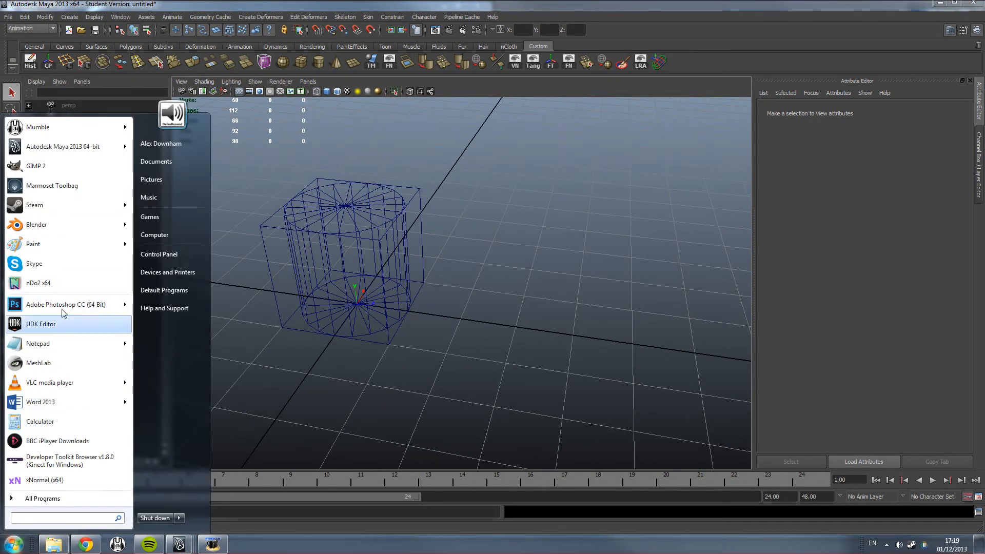
{"action": "left_click", "coordinate": [630, 338]}
{"action": "middle_click_drag", "start_coordinate": [630, 339], "coordinate": [522, 324], "text": "alt"}
{"action": "left_click_drag", "start_coordinate": [521, 324], "coordinate": [468, 275], "text": "alt"}
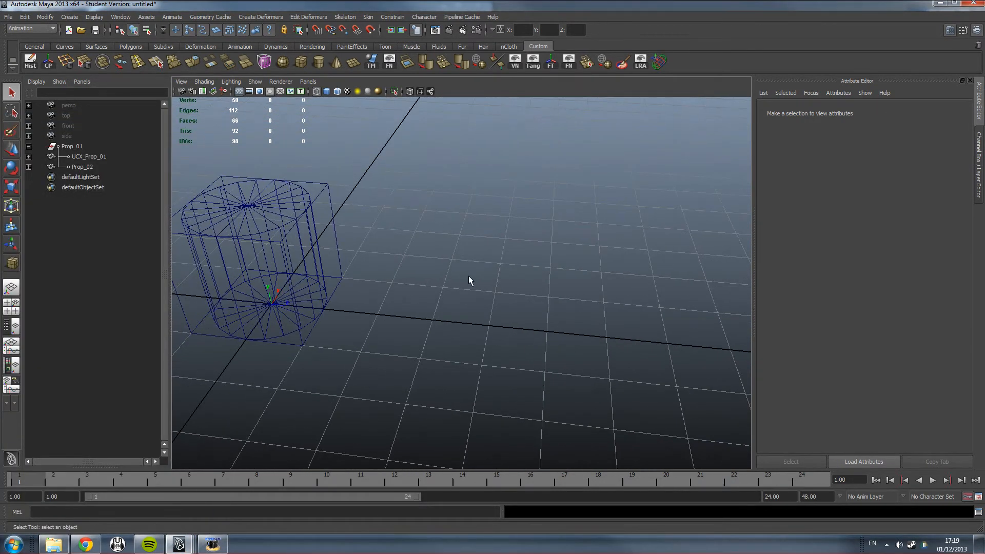
Step: Postpone UDK's asset database check to the next run and dismiss the UDK welcome window
{"action": "left_click", "coordinate": [294, 61]}
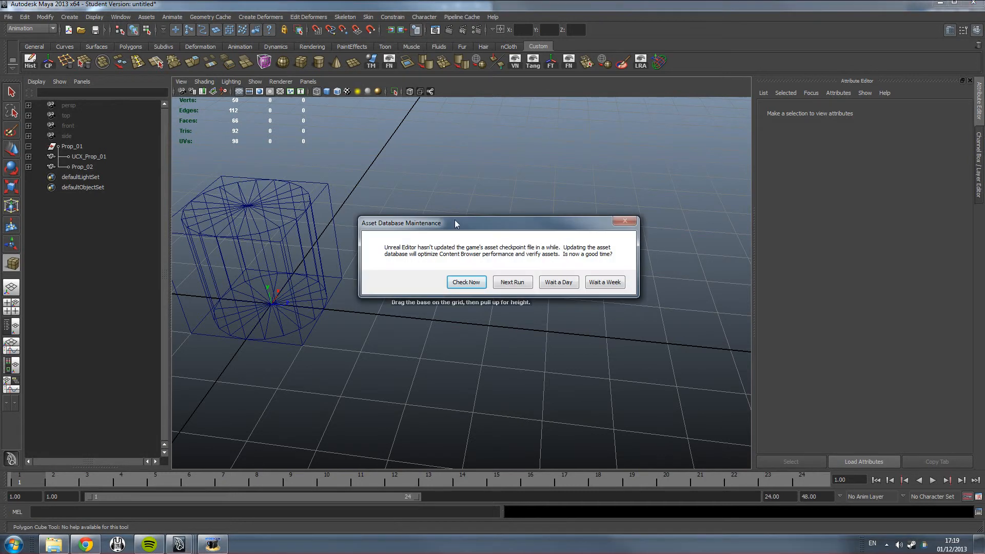
{"action": "left_click", "coordinate": [518, 282]}
{"action": "left_click", "coordinate": [666, 321]}
{"action": "left_click_drag", "start_coordinate": [666, 322], "coordinate": [470, 246], "text": "alt"}
{"action": "left_click_drag", "start_coordinate": [483, 290], "coordinate": [492, 256]}
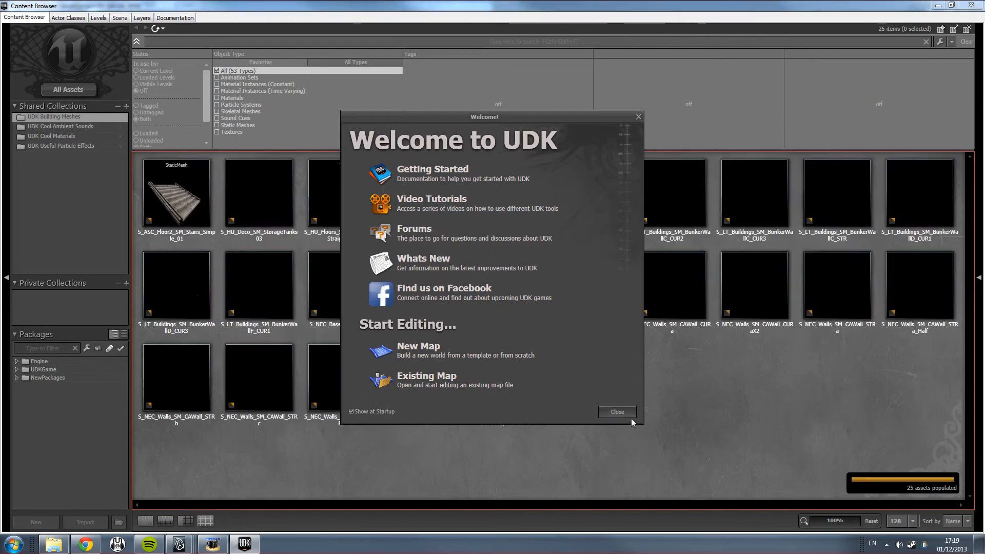
{"action": "left_click", "coordinate": [629, 415]}
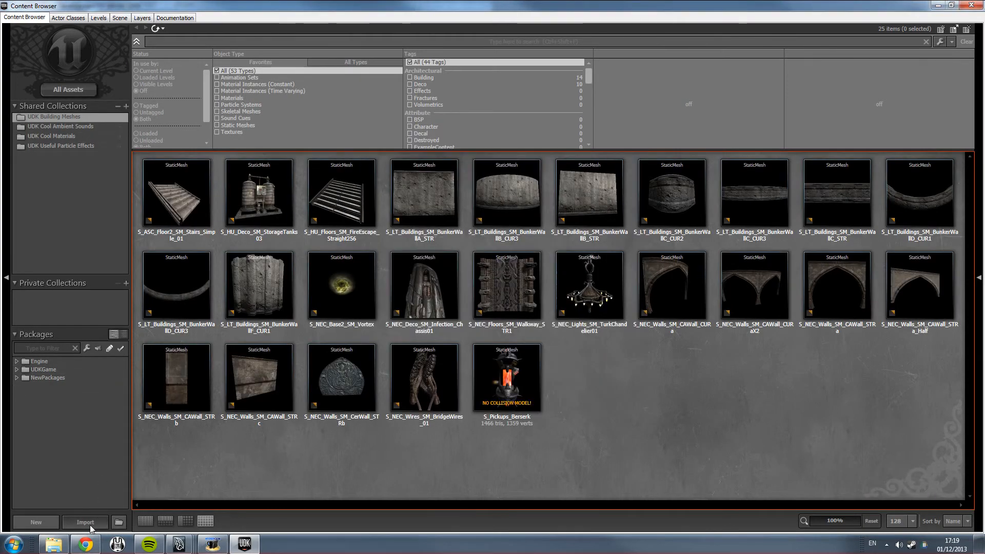
Step: Create a new AnimSet in MyPackage with the default settings and close its editor
{"action": "left_click", "coordinate": [36, 522]}
{"action": "left_click", "coordinate": [624, 239]}
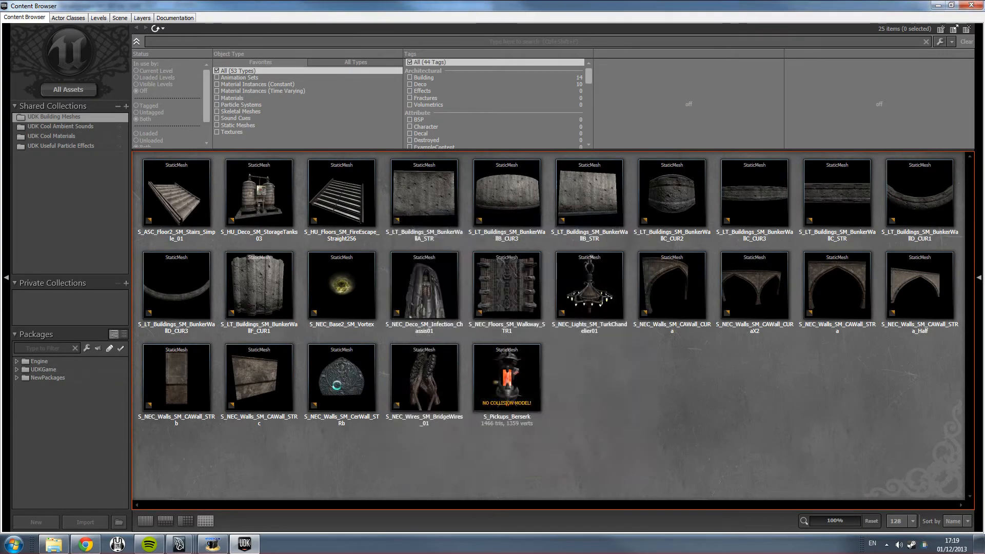
{"action": "left_click", "coordinate": [799, 106]}
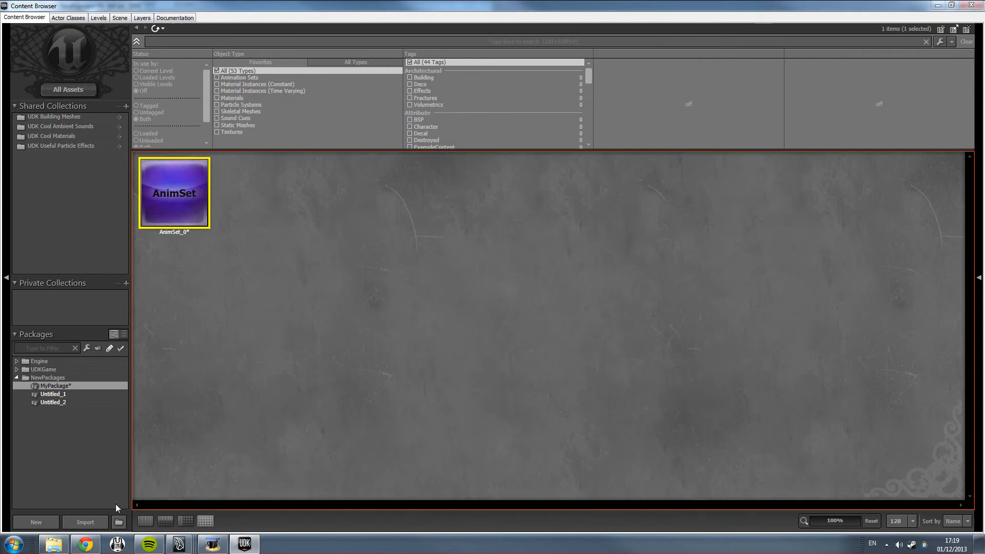
Step: Import Prop_01.fbx from the Desktop into MyPackage as a static mesh named Prop_01
{"action": "left_click", "coordinate": [85, 522]}
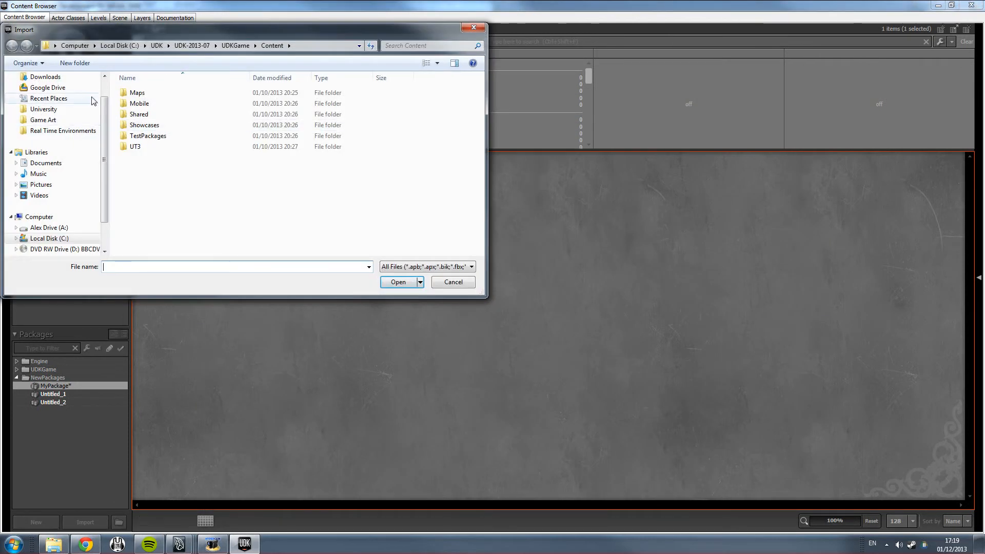
{"action": "scroll", "coordinate": [62, 103], "scroll_direction": "up", "scroll_amount": 1}
{"action": "left_click", "coordinate": [41, 91]}
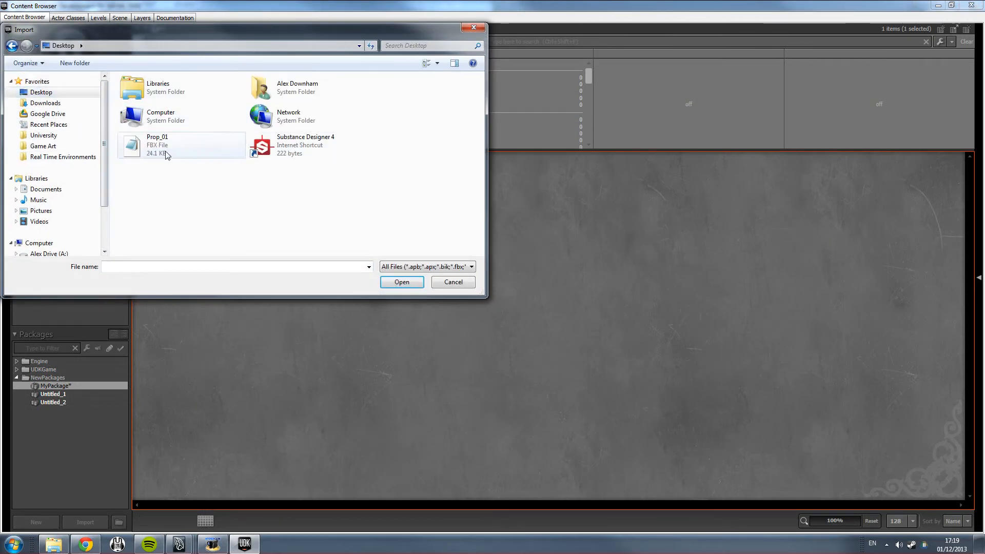
{"action": "left_click", "coordinate": [148, 145]}
{"action": "left_click", "coordinate": [399, 281]}
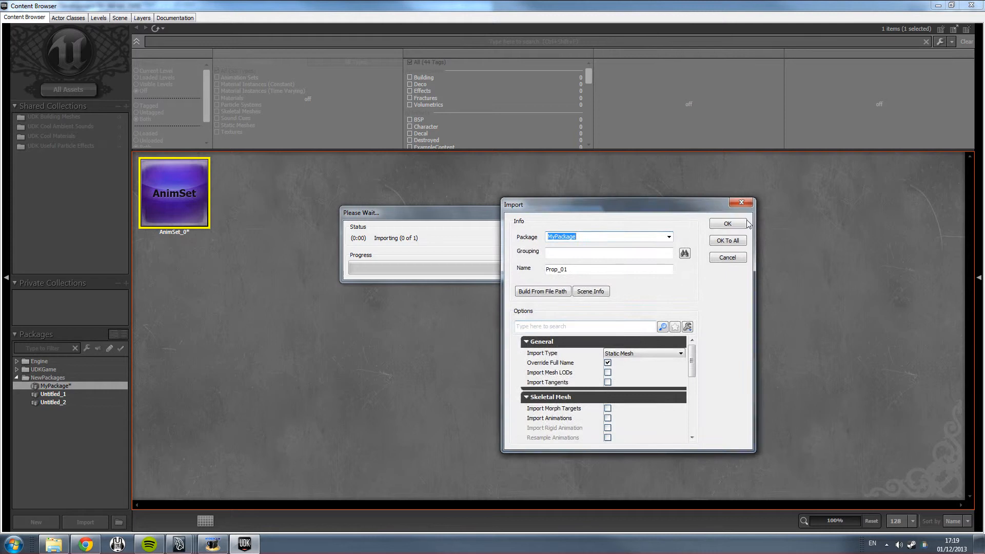
{"action": "left_click", "coordinate": [744, 224]}
Step: Inspect the imported Prop_01 mesh from several angles in the Static Mesh Editor and close the editor
{"action": "double_click", "coordinate": [253, 195]}
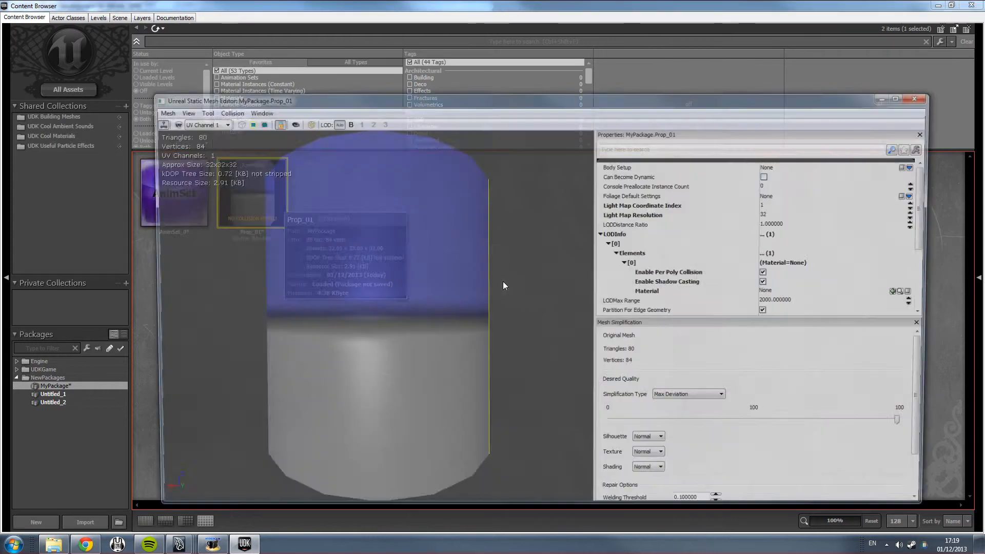
{"action": "right_click_drag", "start_coordinate": [503, 281], "coordinate": [426, 279]}
{"action": "left_click_drag", "start_coordinate": [426, 279], "coordinate": [361, 204]}
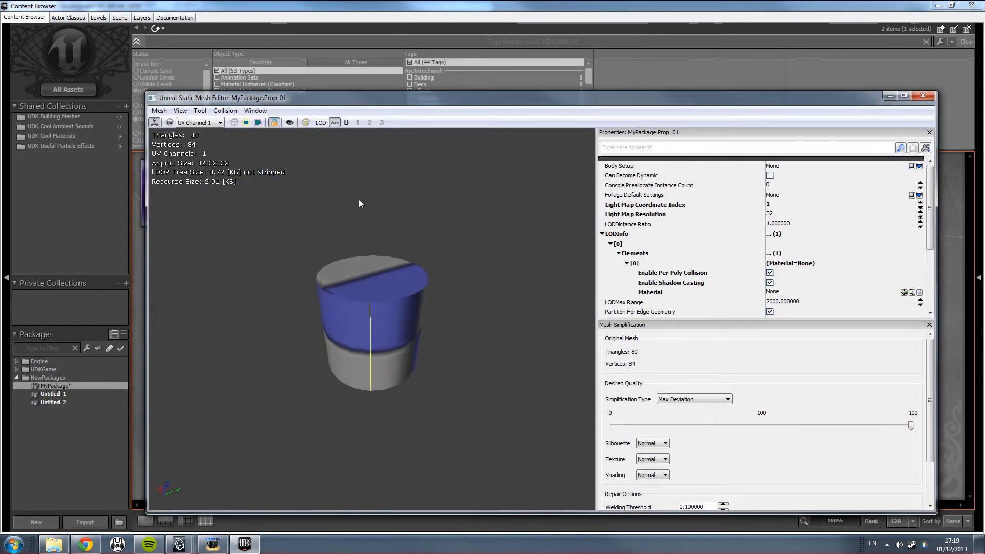
{"action": "right_click_drag", "start_coordinate": [361, 204], "coordinate": [360, 175]}
{"action": "left_click_drag", "start_coordinate": [372, 288], "coordinate": [554, 245]}
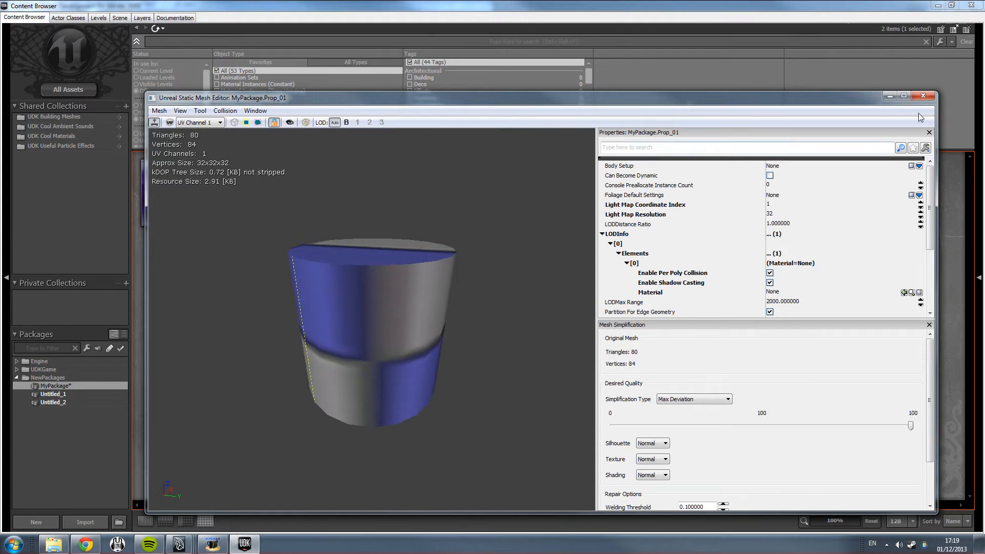
{"action": "left_click", "coordinate": [923, 96]}
Step: Delete the Prop_01 static mesh from MyPackage and switch to the Maya prop scene
{"action": "right_click", "coordinate": [267, 210]}
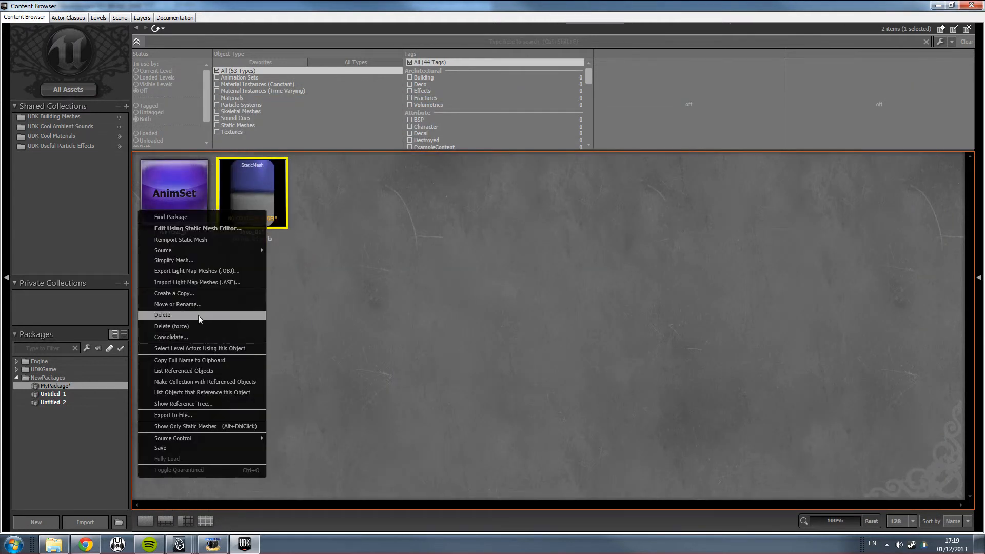
{"action": "left_click", "coordinate": [198, 315]}
{"action": "mouse_move", "coordinate": [180, 542]}
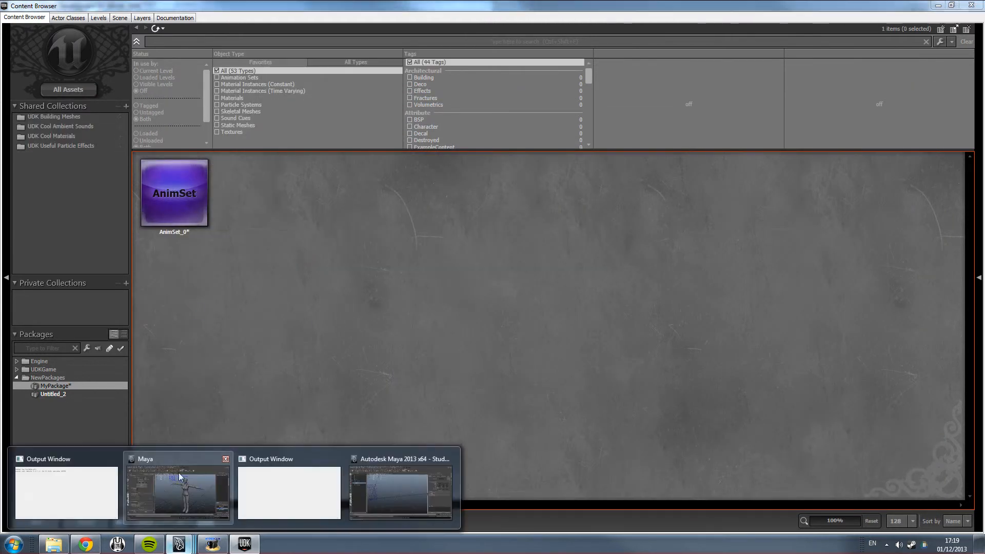
{"action": "left_click", "coordinate": [406, 474]}
Step: Export the Prop_01 group as FBX with Smoothing Groups enabled, overwriting Prop_01.fbx on the Desktop
{"action": "left_click", "coordinate": [67, 146]}
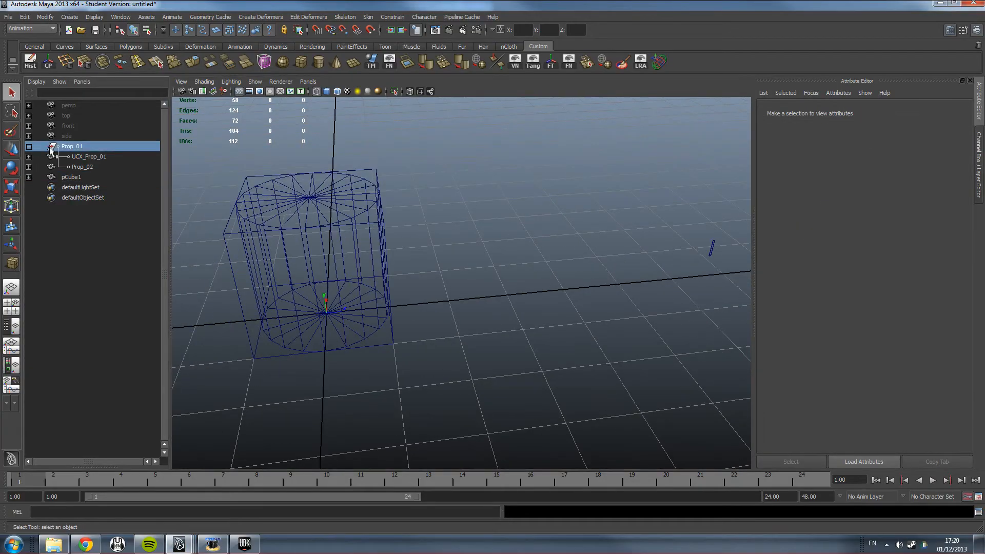
{"action": "left_click", "coordinate": [8, 17]}
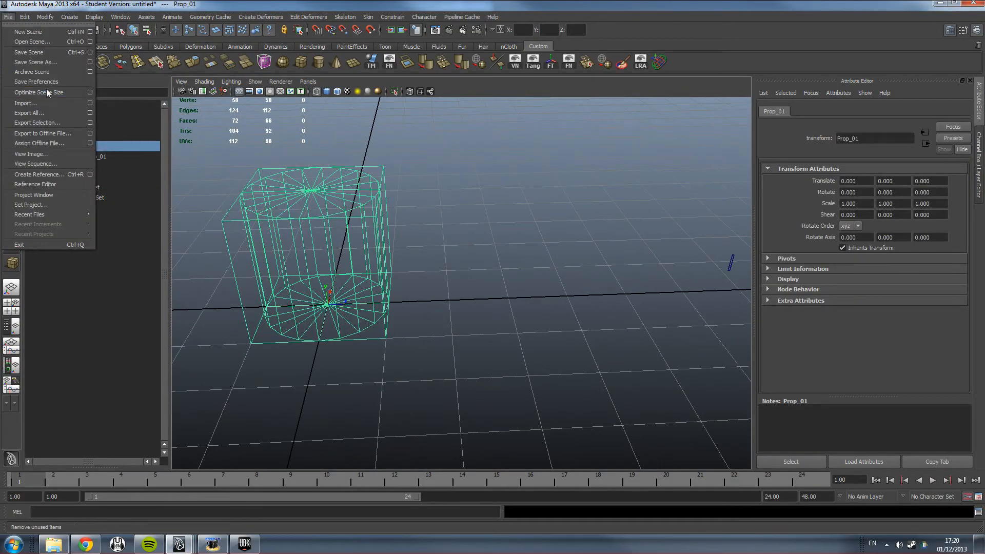
{"action": "left_click", "coordinate": [38, 123]}
{"action": "left_click", "coordinate": [340, 103]}
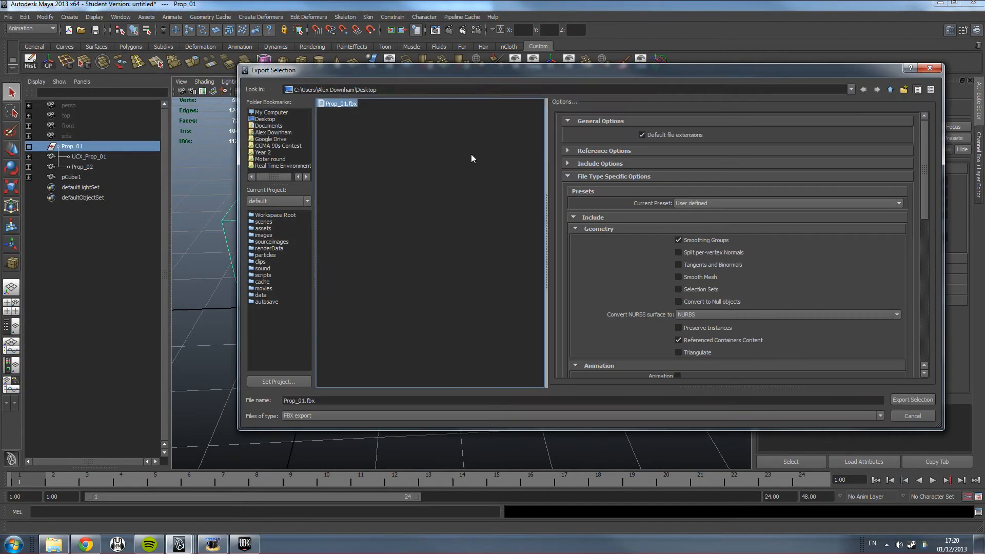
{"action": "left_click_drag", "start_coordinate": [927, 205], "coordinate": [922, 297]}
{"action": "scroll", "coordinate": [921, 300], "scroll_direction": "up", "scroll_amount": 10}
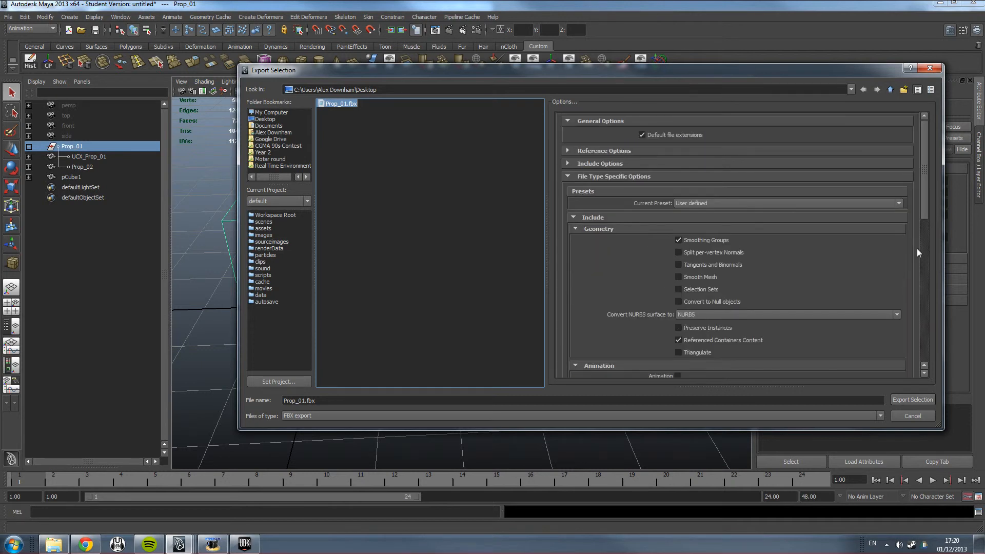
{"action": "left_click", "coordinate": [913, 400]}
{"action": "left_click", "coordinate": [566, 261]}
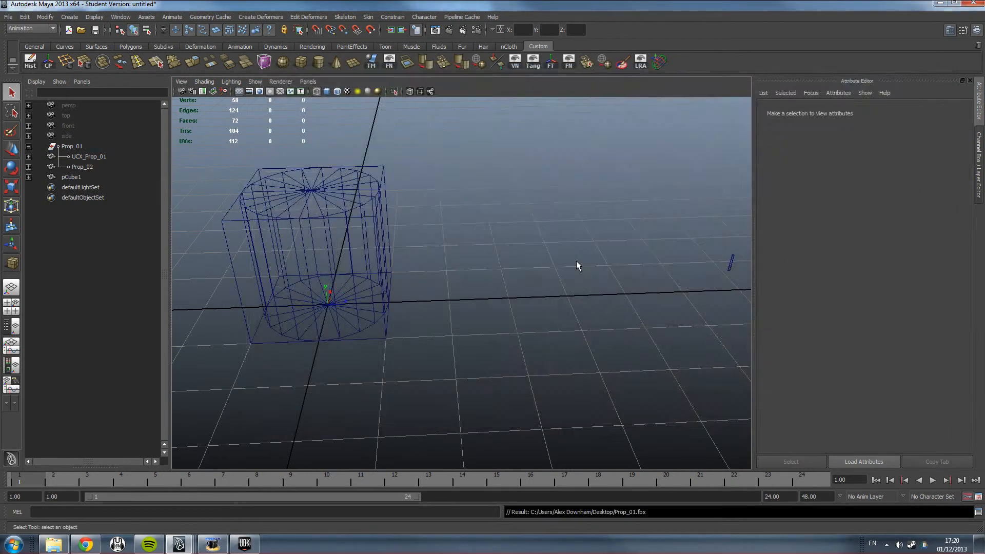
Step: Switch to UDK and import Prop_01.fbx from the Desktop into MyPackage as a static mesh with the default options
{"action": "left_click", "coordinate": [245, 544]}
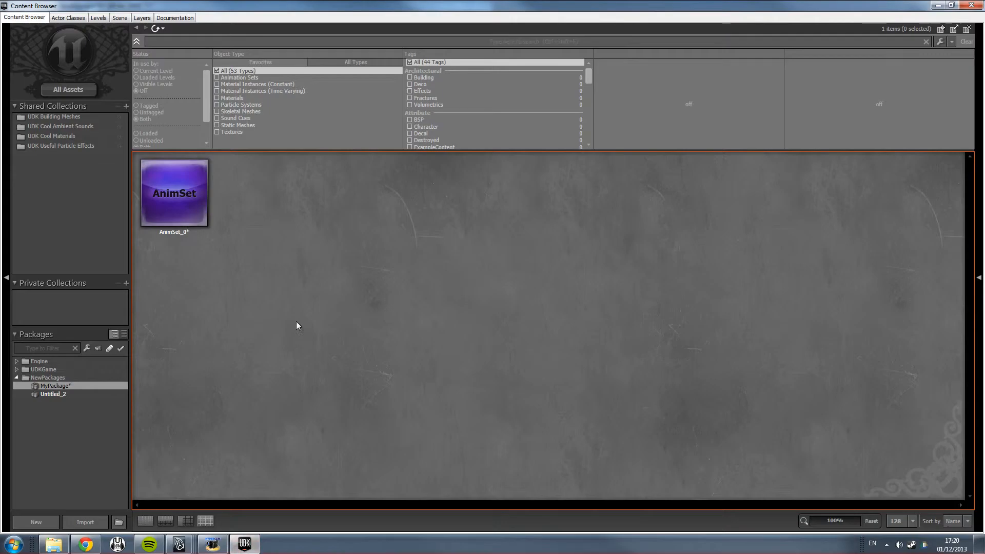
{"action": "left_click", "coordinate": [85, 522]}
{"action": "left_click", "coordinate": [154, 144]}
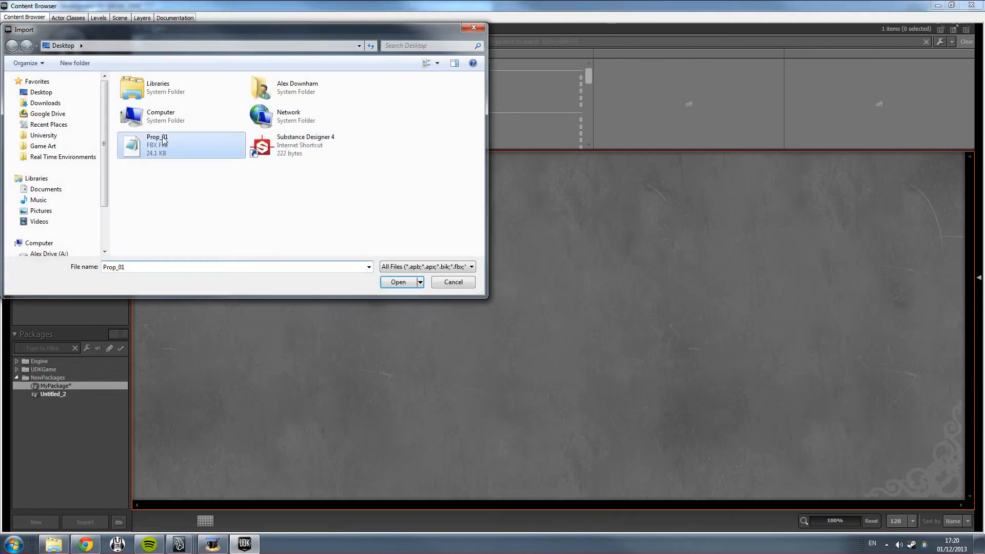
{"action": "left_click", "coordinate": [390, 282]}
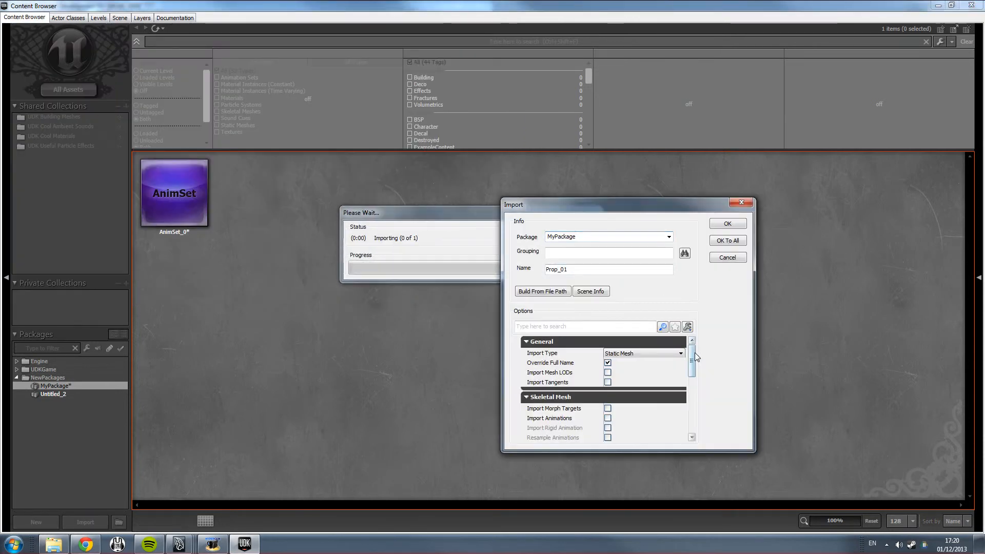
{"action": "left_click_drag", "start_coordinate": [694, 354], "coordinate": [696, 416]}
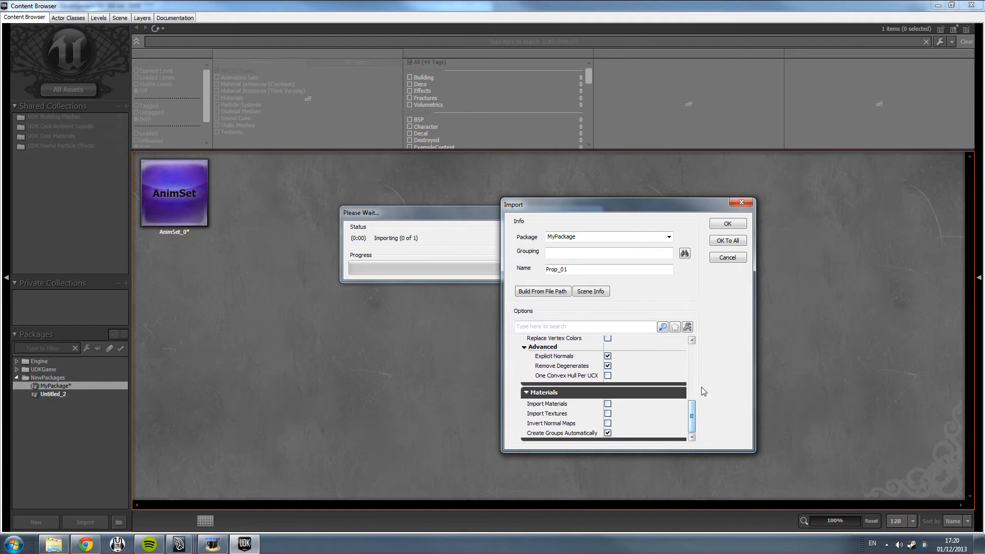
{"action": "left_click", "coordinate": [721, 225]}
Step: Check Prop_01 in the Static Mesh Editor with the collision display on, and switch back to the Maya prop scene
{"action": "double_click", "coordinate": [244, 218]}
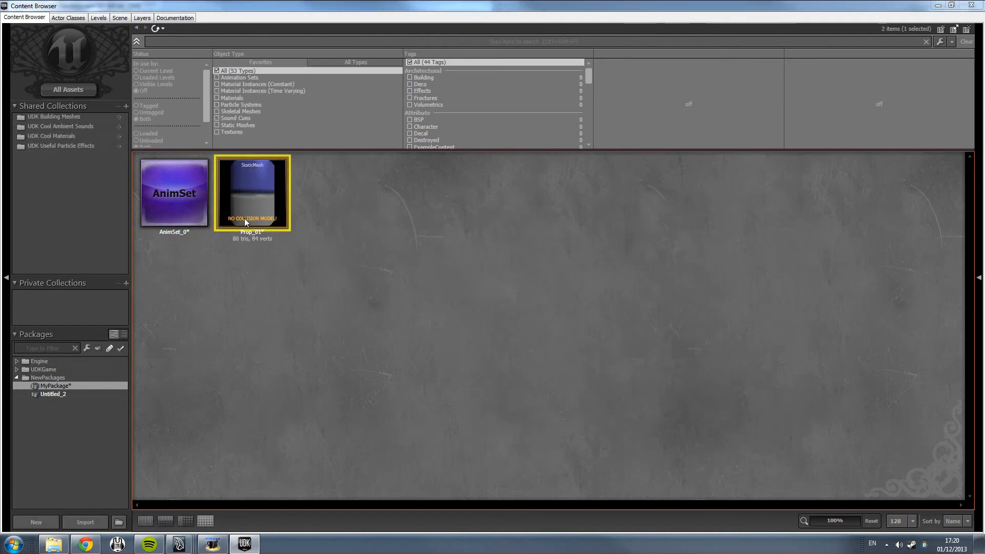
{"action": "left_click_drag", "start_coordinate": [272, 144], "coordinate": [251, 140]}
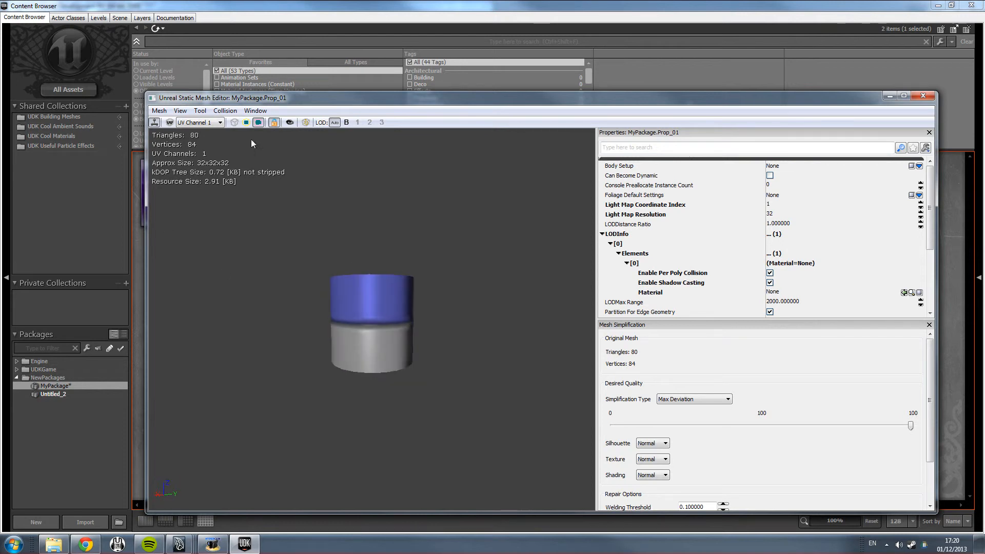
{"action": "mouse_move", "coordinate": [179, 546]}
{"action": "left_click", "coordinate": [330, 488]}
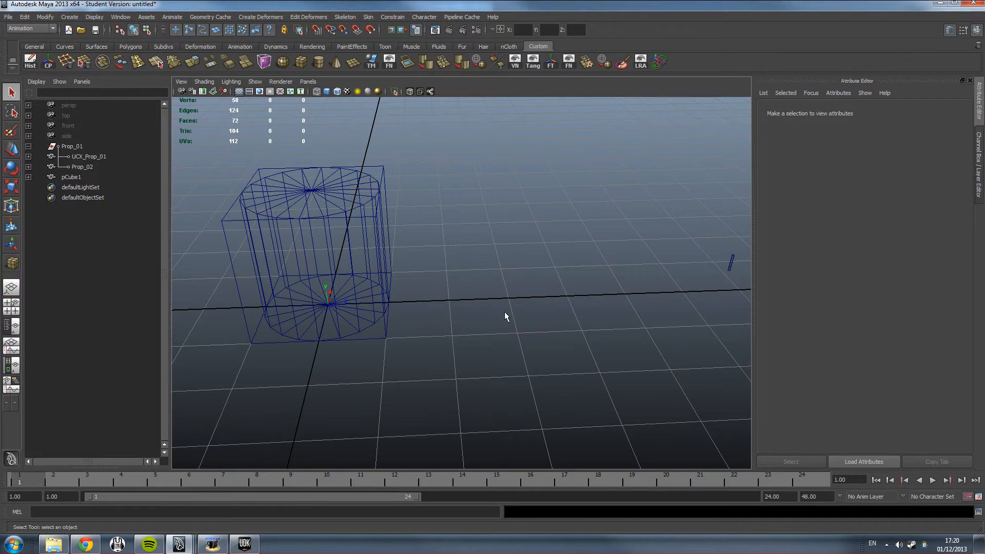
Step: Rename the Prop_02 mesh inside the Prop_01 group to Prop_01 so it matches the UCX_Prop_01 collision mesh
{"action": "left_click_drag", "start_coordinate": [402, 231], "coordinate": [363, 214], "text": "alt"}
{"action": "left_click", "coordinate": [96, 167]}
{"action": "double_click", "coordinate": [96, 166]}
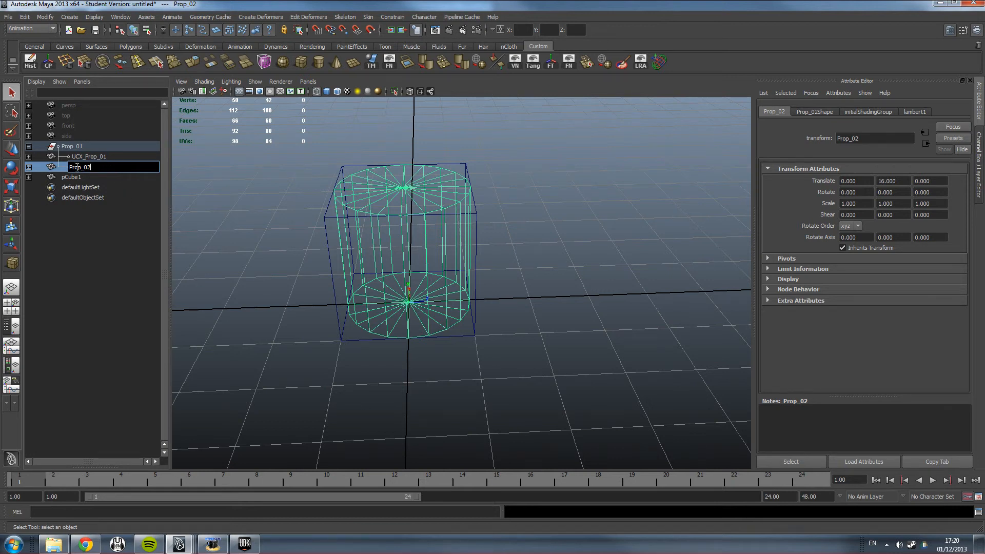
{"action": "key", "text": "BackSpace"}
{"action": "type", "text": "_"}
{"action": "key", "text": "Return"}
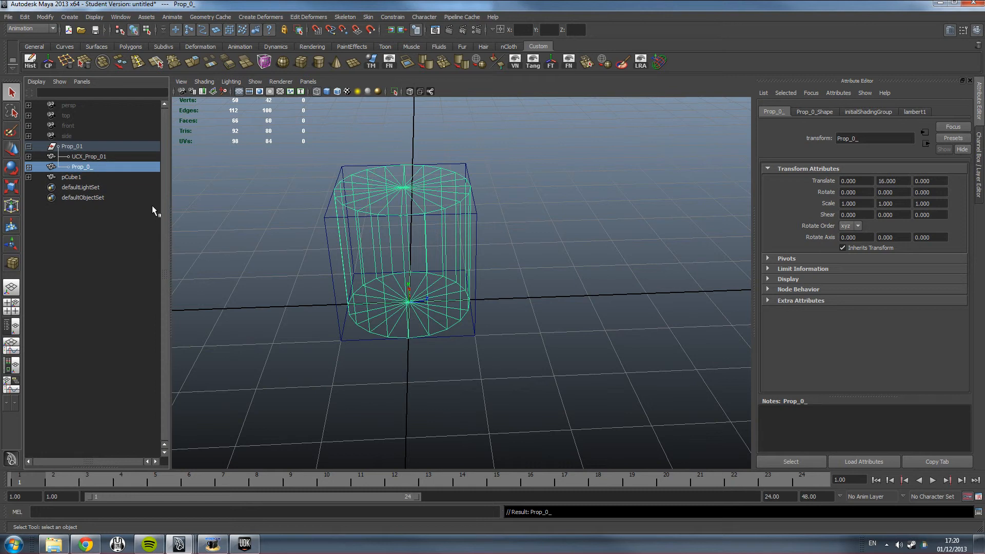
{"action": "double_click", "coordinate": [95, 169]}
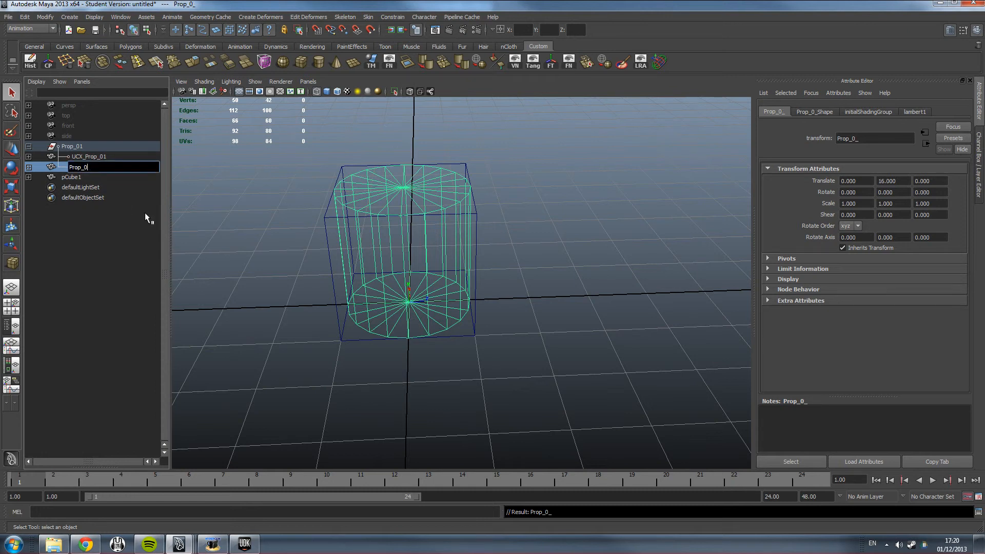
{"action": "key", "text": "BackSpace"}
{"action": "type", "text": "1"}
{"action": "key", "text": "Return"}
{"action": "left_click", "coordinate": [145, 213]}
Step: Export the Prop_01 group with its renamed mesh as FBX, replacing Prop_01.fbx on the Desktop
{"action": "left_click", "coordinate": [82, 147]}
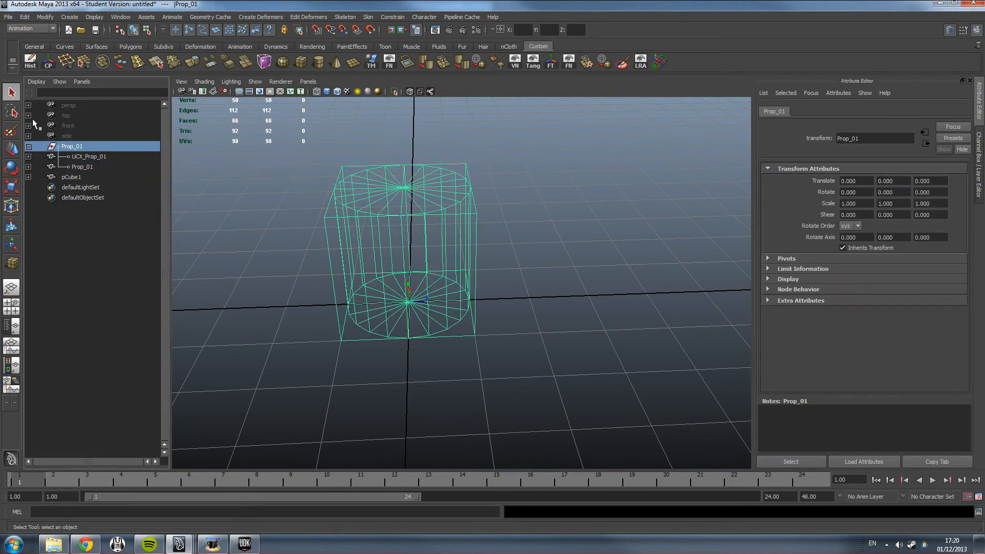
{"action": "left_click", "coordinate": [9, 16]}
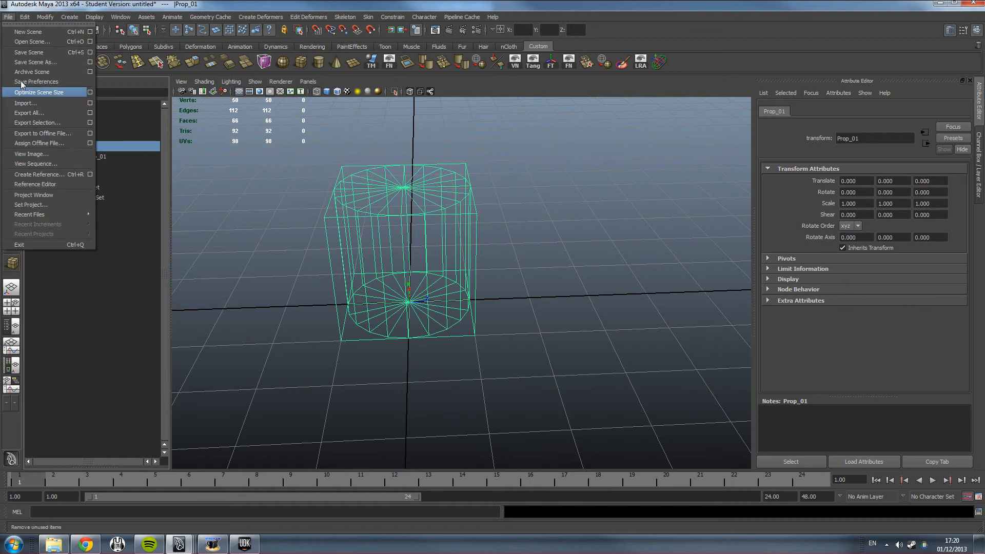
{"action": "left_click", "coordinate": [38, 106]}
{"action": "left_click", "coordinate": [338, 103]}
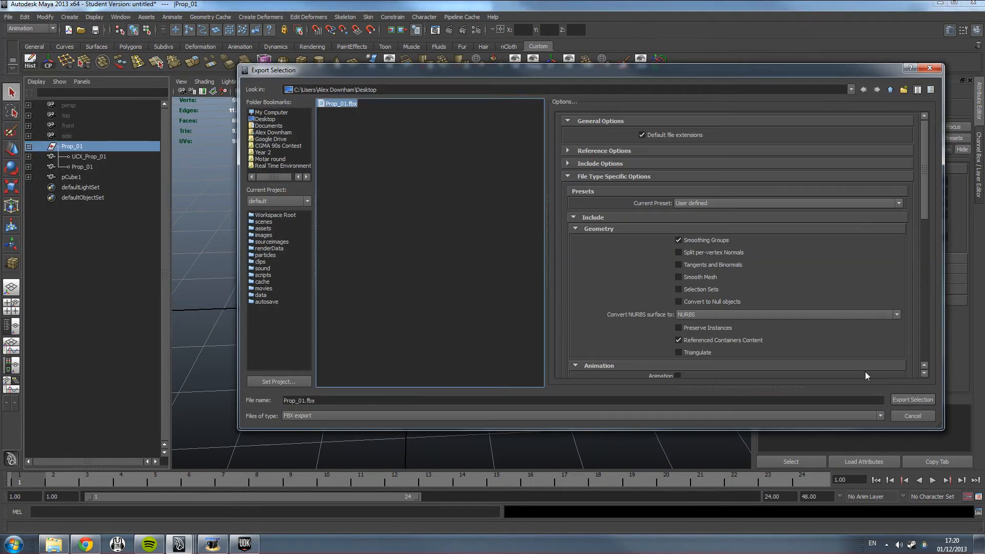
{"action": "left_click", "coordinate": [912, 400]}
{"action": "left_click", "coordinate": [566, 266]}
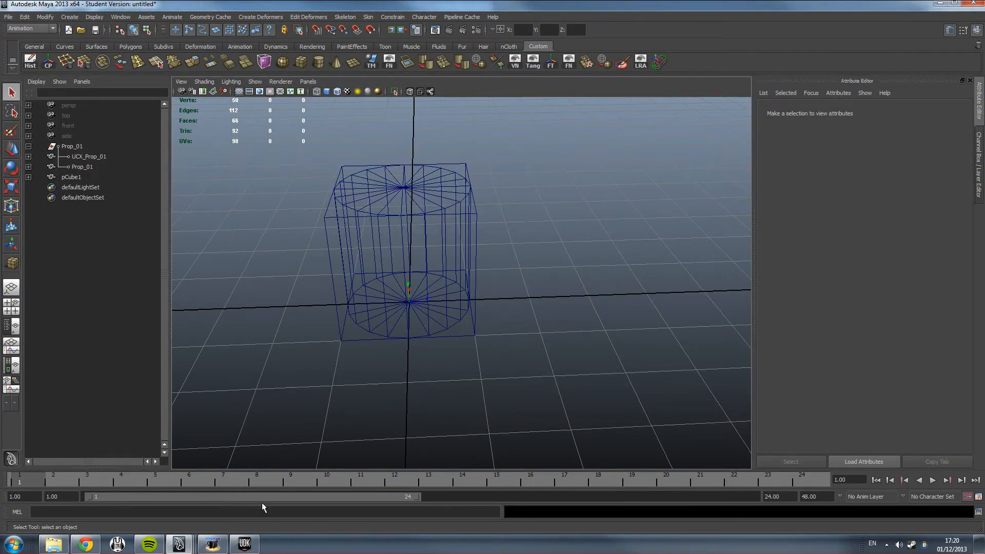
Step: Switch to UDK, close the open Static Mesh Editor and reimport the Prop_01 static mesh
{"action": "left_click", "coordinate": [245, 543]}
{"action": "left_click", "coordinate": [923, 95]}
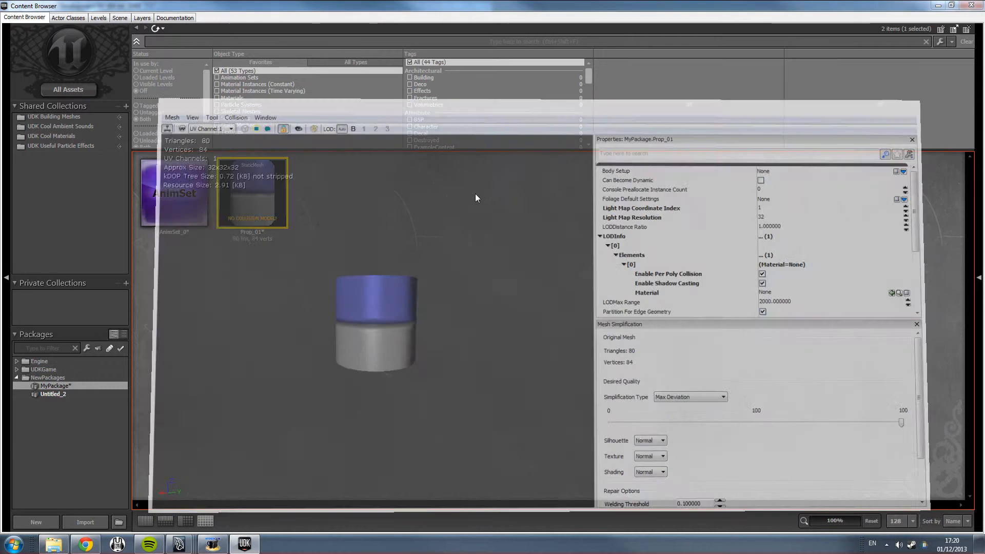
{"action": "right_click", "coordinate": [257, 203]}
{"action": "left_click", "coordinate": [240, 229]}
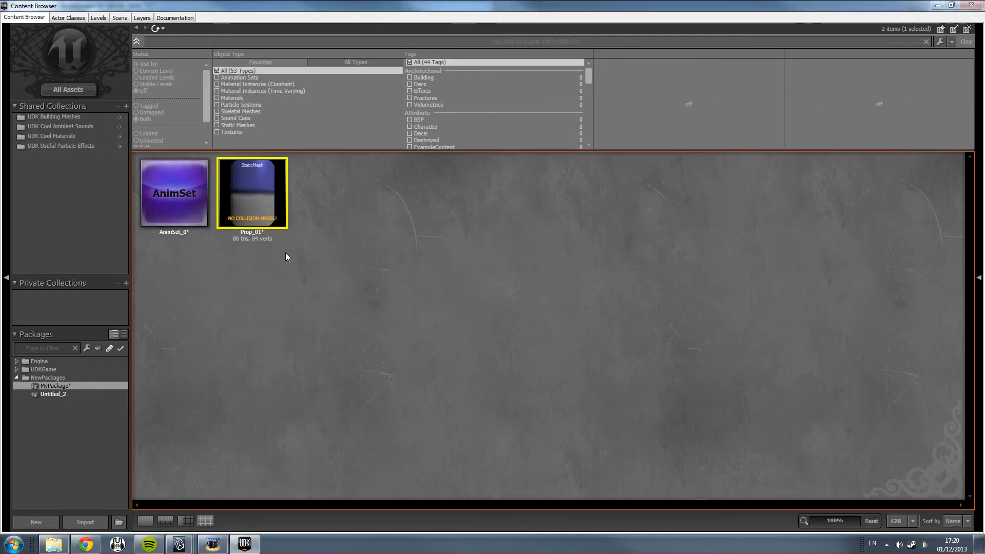
Step: Open the reimported Prop_01 in the Static Mesh Editor and check its collision hull against the Content Browser thumbnail
{"action": "double_click", "coordinate": [259, 211]}
{"action": "scroll", "coordinate": [364, 308], "scroll_direction": "down", "scroll_amount": 5}
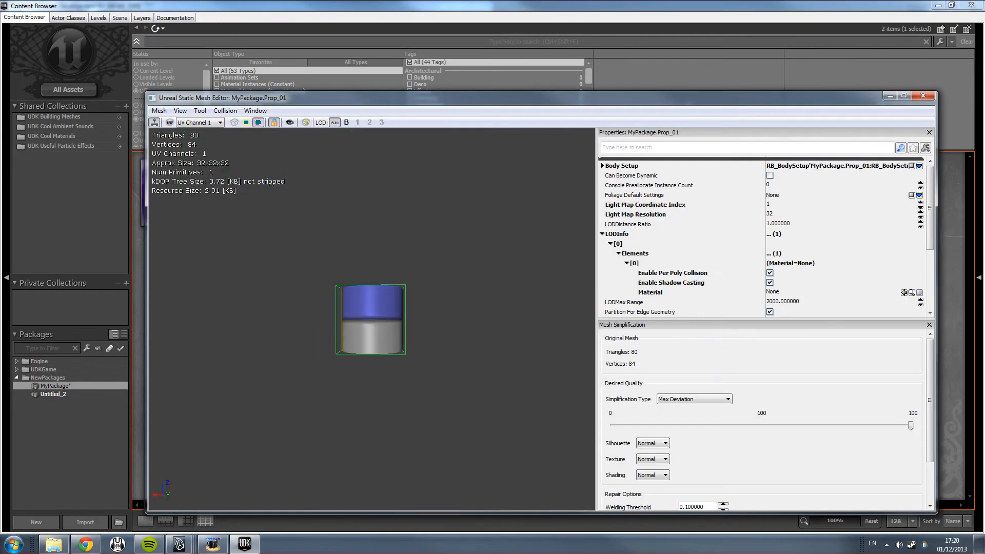
{"action": "left_click_drag", "start_coordinate": [369, 306], "coordinate": [349, 328]}
{"action": "left_click_drag", "start_coordinate": [369, 97], "coordinate": [620, 78]}
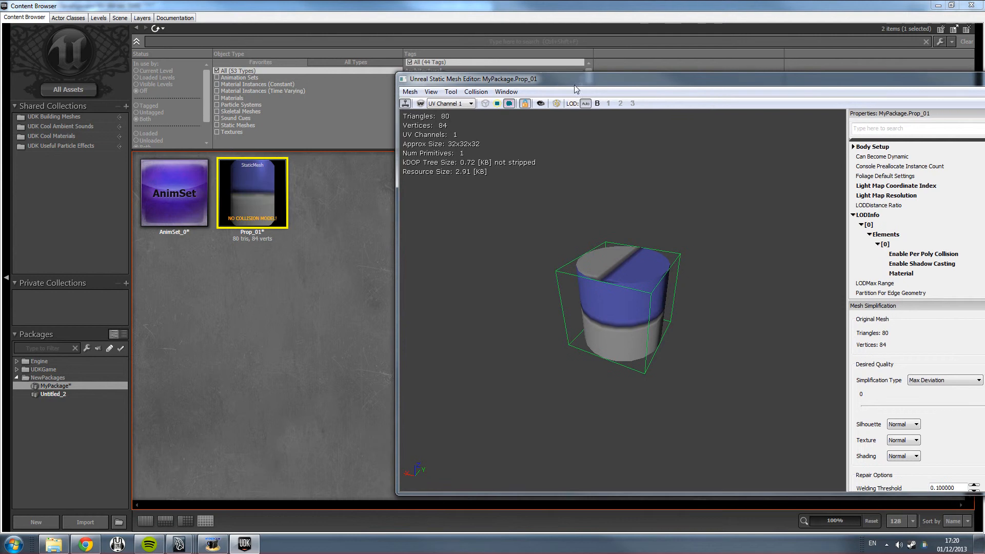
{"action": "left_click", "coordinate": [293, 240]}
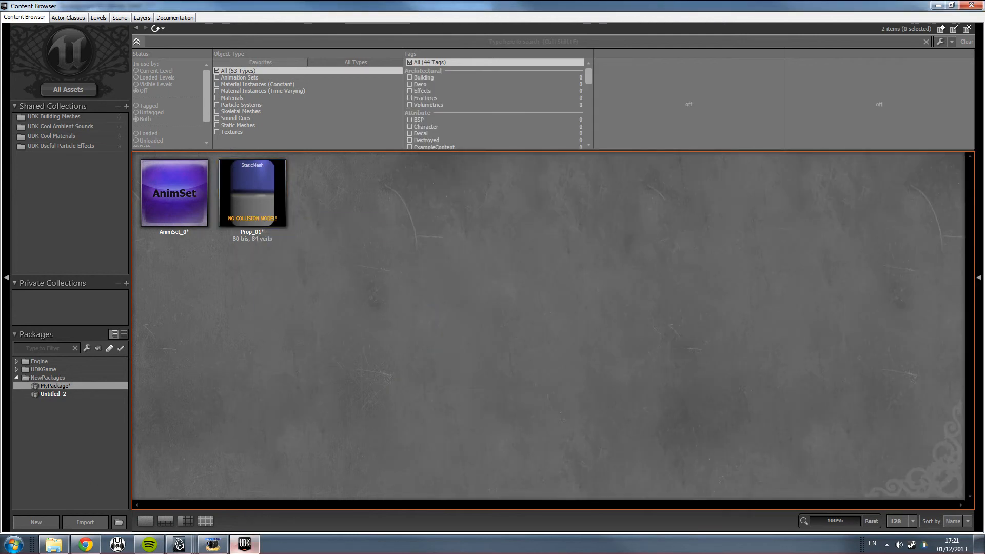
Step: Bring up the main UDK window with the Static Mesh Editor over it and examine Prop_01's collision hull from several angles
{"action": "left_click", "coordinate": [241, 546]}
{"action": "left_click", "coordinate": [237, 545]}
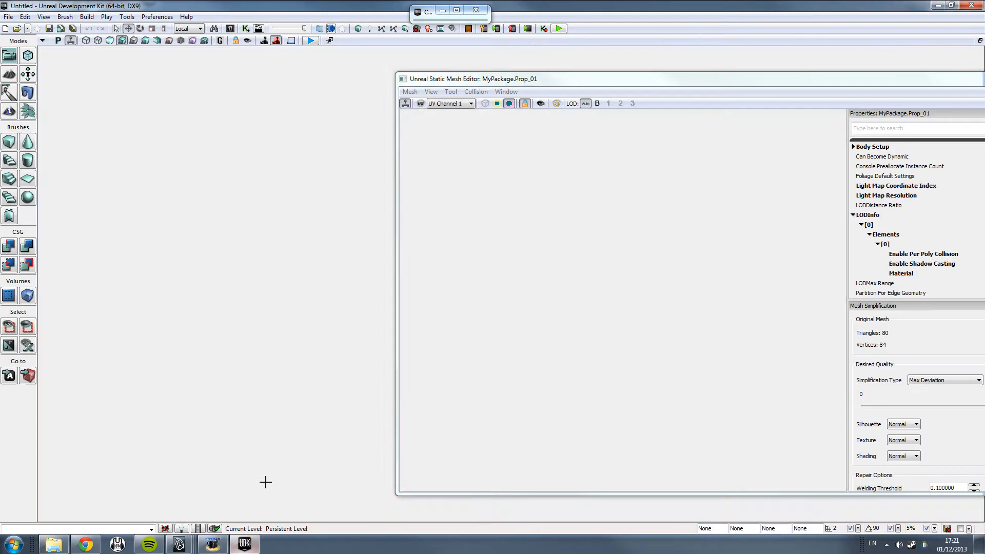
{"action": "left_click_drag", "start_coordinate": [667, 79], "coordinate": [430, 59]}
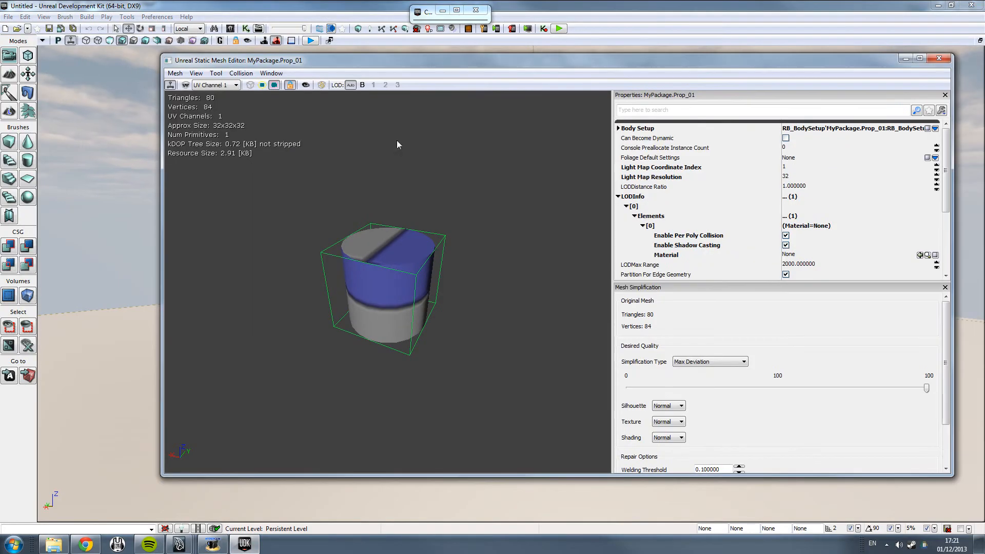
{"action": "left_click_drag", "start_coordinate": [372, 328], "coordinate": [403, 294]}
{"action": "right_click_drag", "start_coordinate": [402, 294], "coordinate": [400, 287]}
{"action": "left_click_drag", "start_coordinate": [400, 288], "coordinate": [386, 266]}
{"action": "right_click_drag", "start_coordinate": [386, 266], "coordinate": [376, 248]}
{"action": "left_click_drag", "start_coordinate": [376, 248], "coordinate": [367, 297]}
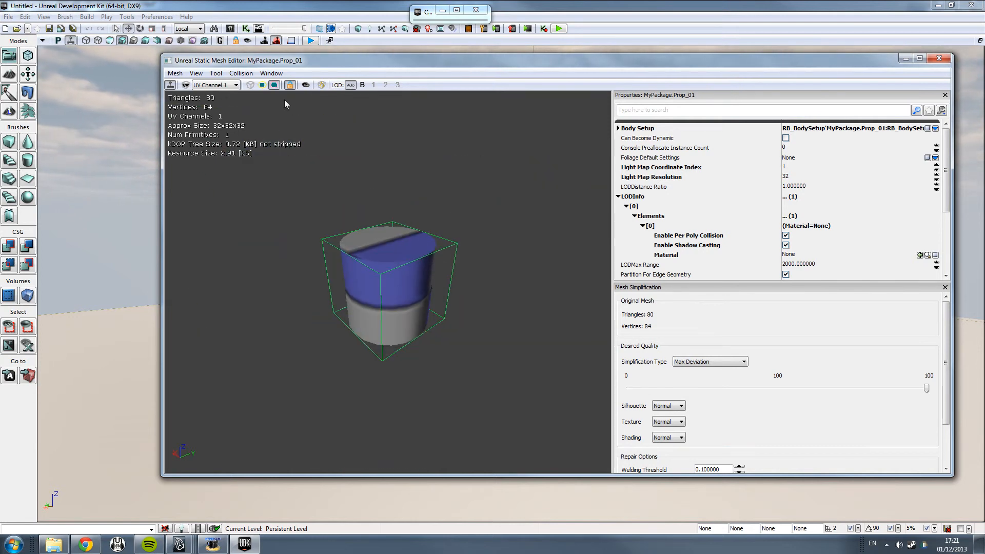
Step: Check Prop_01's collision hull from a few angles and remove the existing collision from the static mesh
{"action": "mouse_move", "coordinate": [416, 279]}
{"action": "right_mouse_down"}
{"action": "mouse_move", "coordinate": [416, 256]}
{"action": "mouse_move", "coordinate": [416, 272]}
{"action": "right_mouse_up"}
{"action": "left_click_drag", "start_coordinate": [416, 279], "coordinate": [459, 215]}
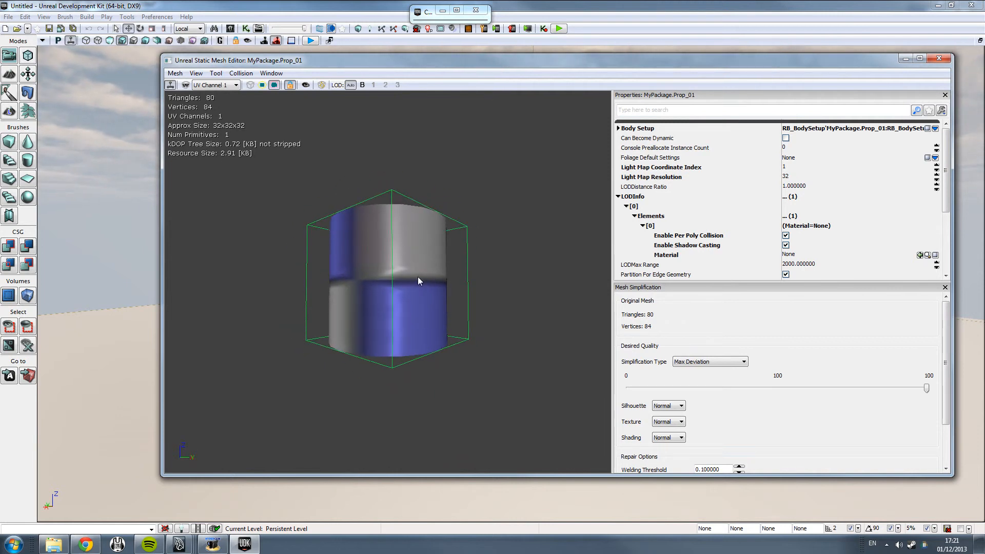
{"action": "mouse_move", "coordinate": [417, 279]}
{"action": "right_mouse_down"}
{"action": "mouse_move", "coordinate": [417, 305]}
{"action": "mouse_move", "coordinate": [418, 282]}
{"action": "right_mouse_up"}
{"action": "left_click_drag", "start_coordinate": [417, 279], "coordinate": [419, 291]}
{"action": "left_click", "coordinate": [241, 73]}
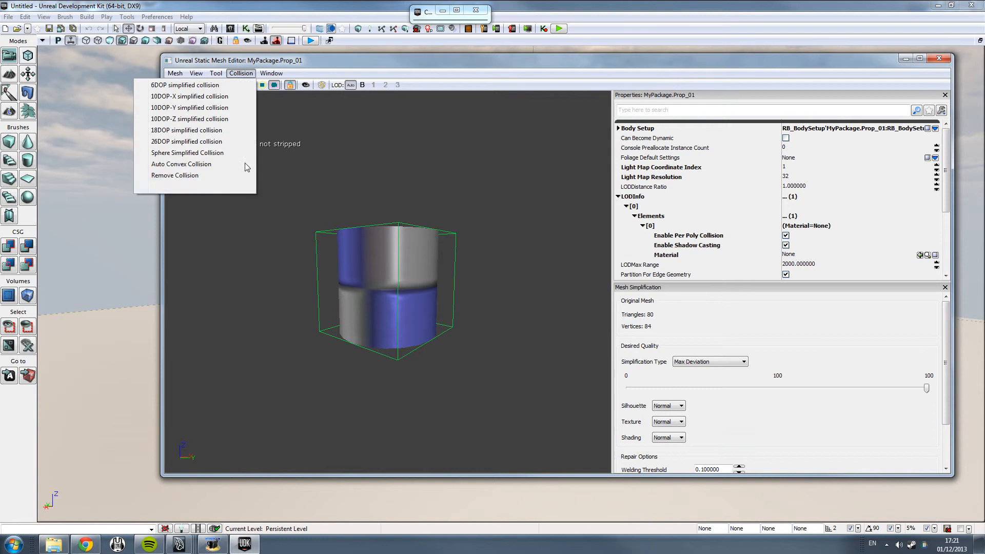
{"action": "left_click", "coordinate": [224, 175]}
{"action": "left_click", "coordinate": [564, 288]}
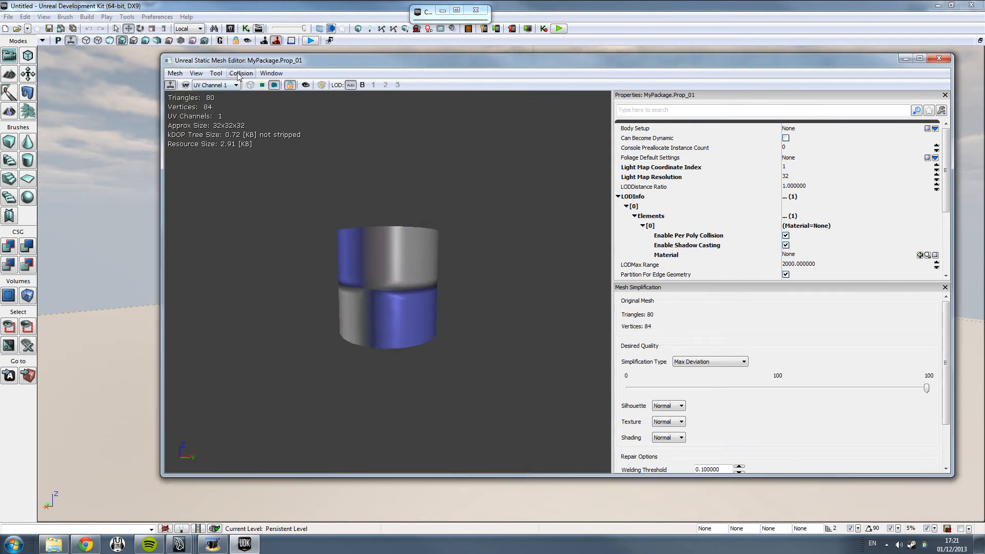
Step: Generate a 6DOP simplified collision for Prop_01, check it around the mesh and close the Static Mesh Editor
{"action": "left_click", "coordinate": [241, 72]}
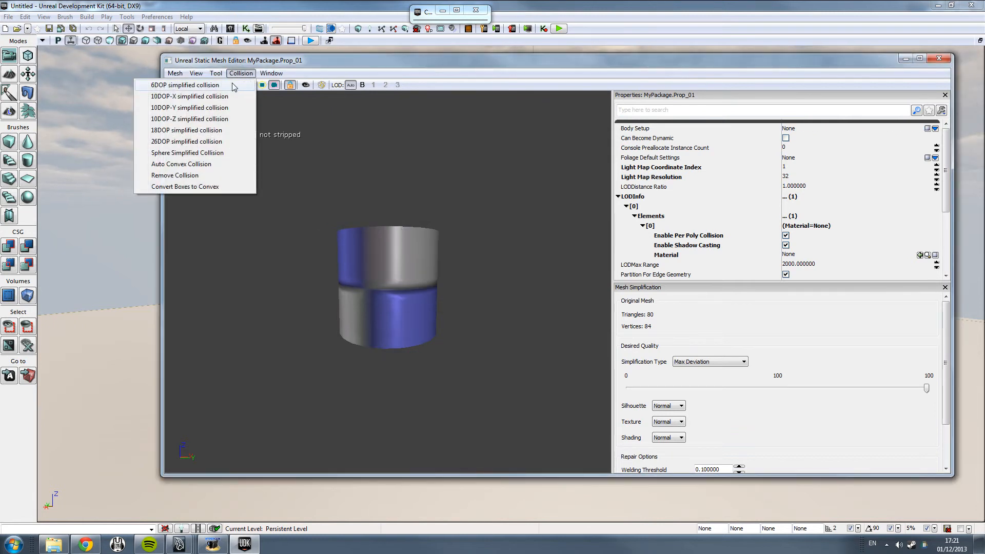
{"action": "left_click", "coordinate": [235, 86]}
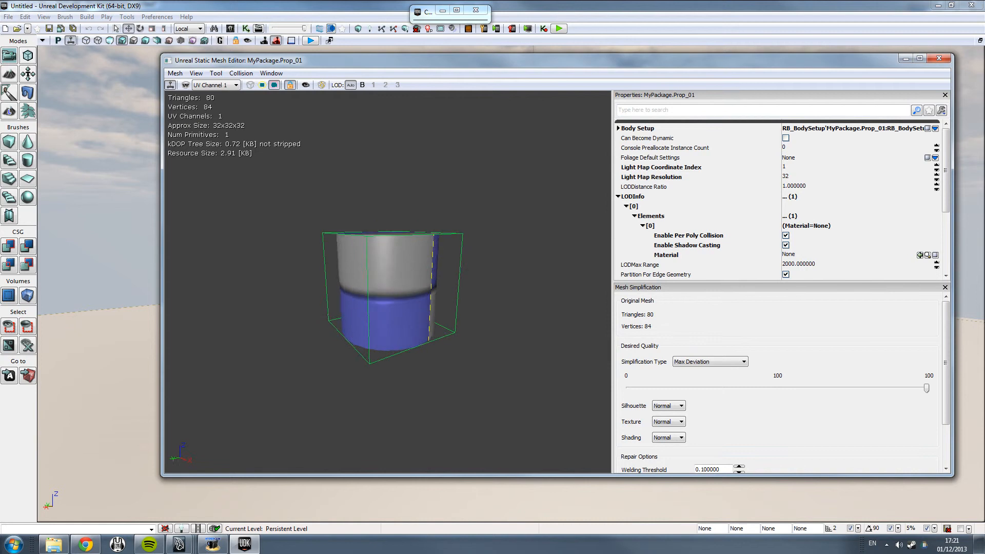
{"action": "left_click_drag", "start_coordinate": [430, 237], "coordinate": [354, 308]}
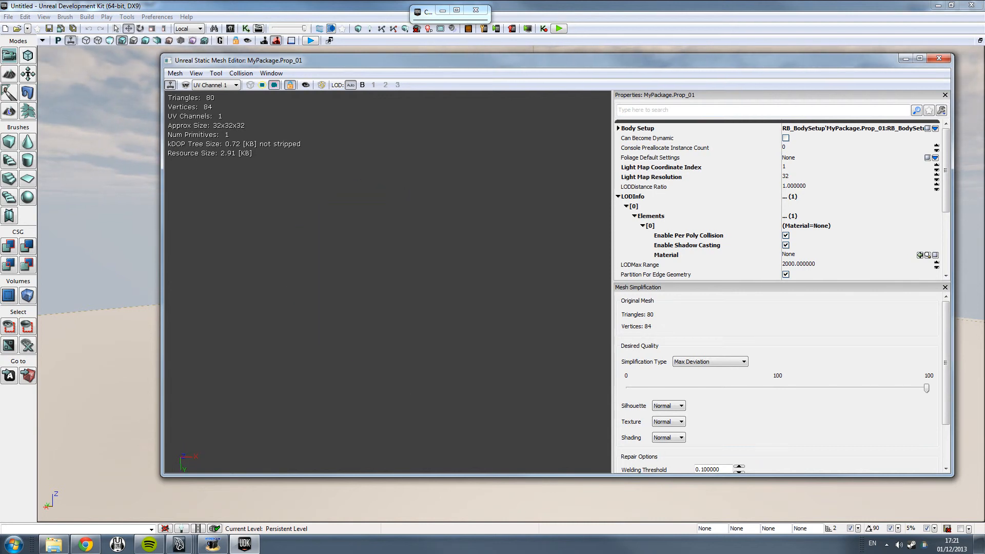
{"action": "left_click", "coordinate": [939, 58]}
Step: Switch to the Maya scene and delete the tiny stray cube lying away from the Prop_01 group
{"action": "mouse_move", "coordinate": [180, 543]}
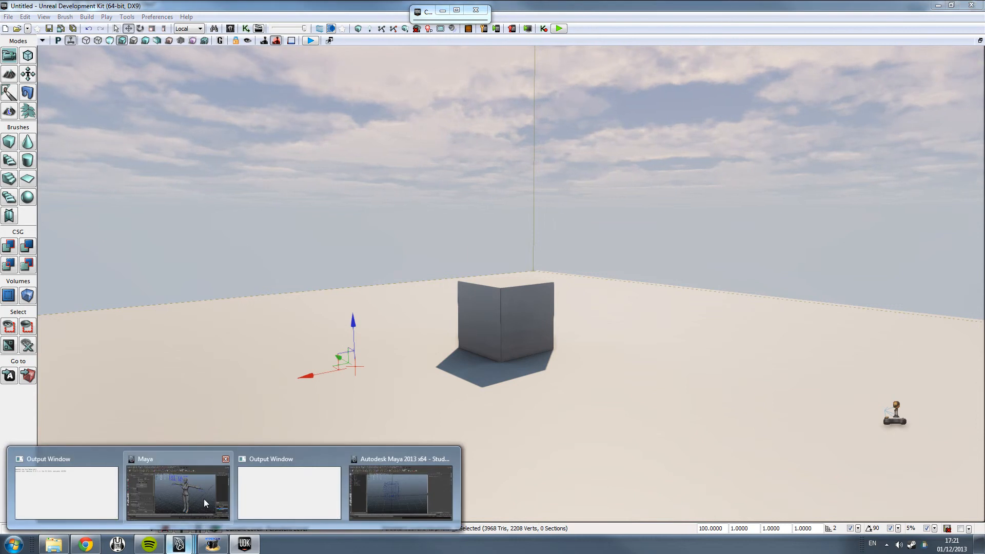
{"action": "left_click", "coordinate": [454, 485]}
{"action": "scroll", "coordinate": [539, 325], "scroll_direction": "down", "scroll_amount": 3}
{"action": "middle_click_drag", "start_coordinate": [685, 273], "coordinate": [556, 263], "text": "alt"}
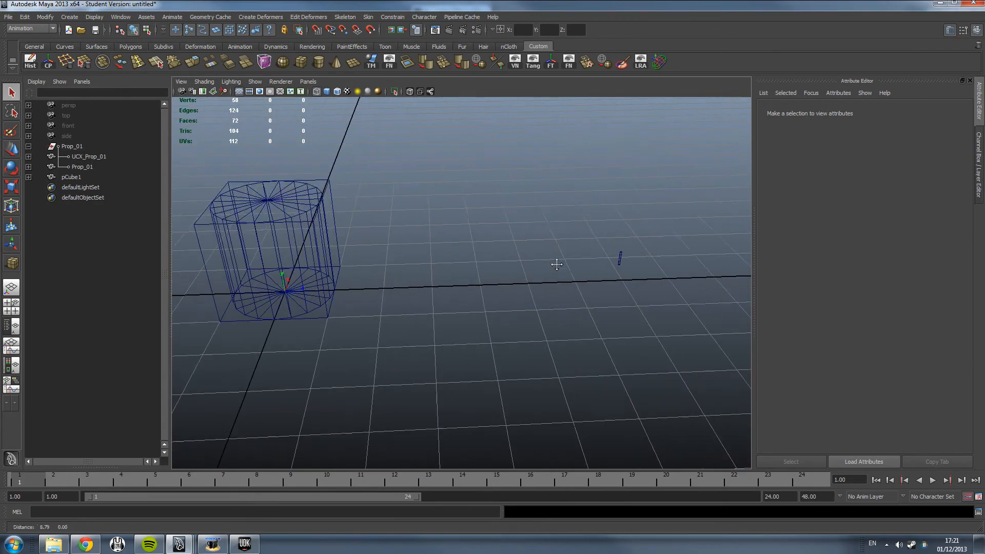
{"action": "left_click_drag", "start_coordinate": [584, 231], "coordinate": [666, 311]}
{"action": "key", "text": "Delete"}
Step: Create a grid-snapped polygon cube beside the Prop_01 group, centred at about 0, 16, 64
{"action": "middle_click_drag", "start_coordinate": [480, 256], "coordinate": [447, 241], "text": "alt"}
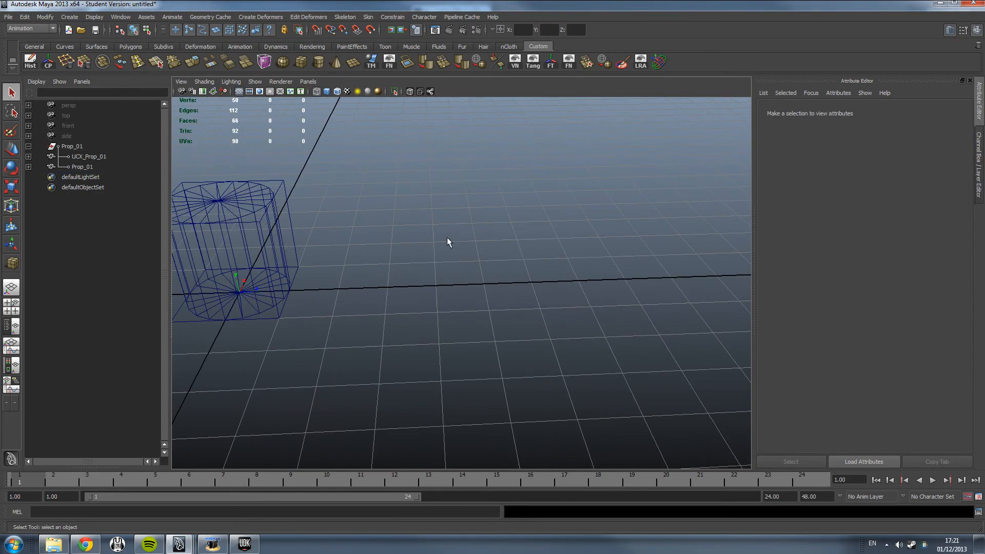
{"action": "left_click", "coordinate": [317, 62]}
{"action": "left_click_drag", "start_coordinate": [441, 183], "coordinate": [436, 204], "text": "alt"}
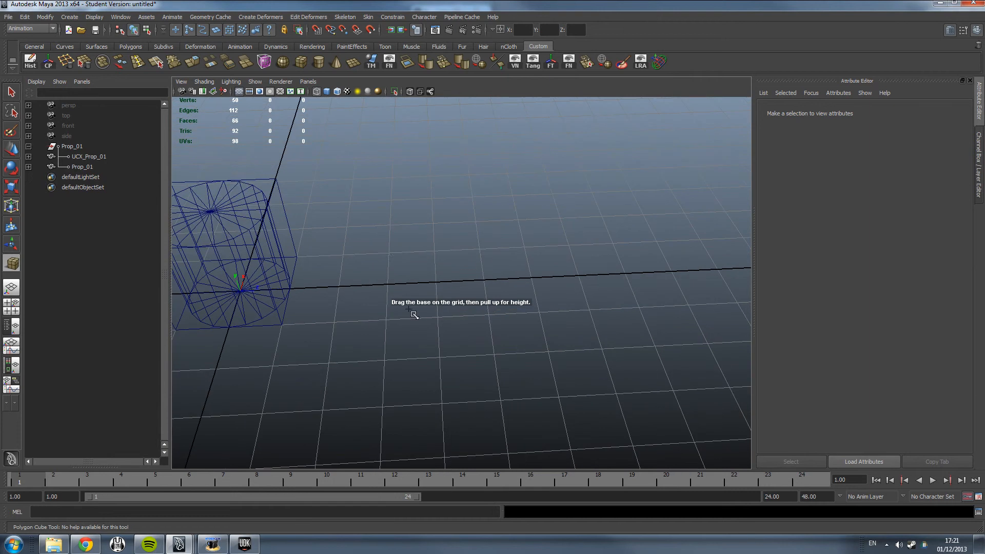
{"action": "key", "text": "x"}
{"action": "left_click_drag", "start_coordinate": [395, 254], "coordinate": [502, 311]}
{"action": "left_click_drag", "start_coordinate": [450, 261], "coordinate": [522, 246]}
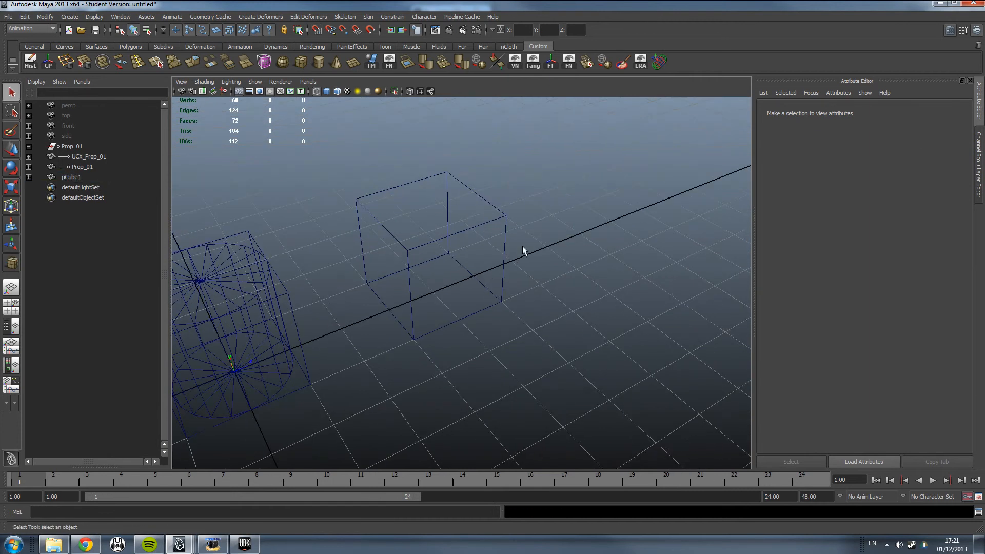
Step: Duplicate the new cube, scale the copy to about 0.543 and move it to about X -13.331 so it protrudes from the side
{"action": "left_click", "coordinate": [489, 221]}
{"action": "key", "text": "ctrl+d"}
{"action": "key", "text": "r"}
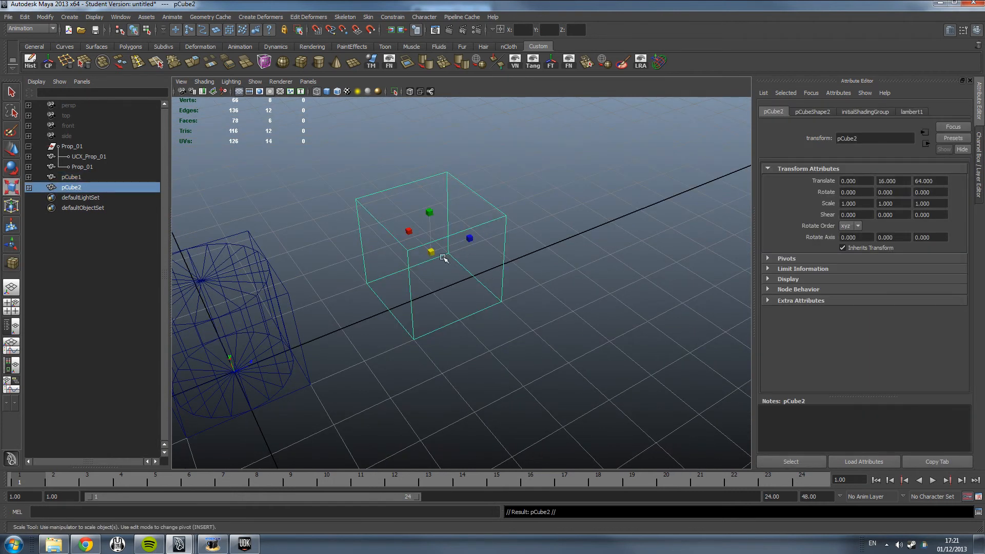
{"action": "mouse_move", "coordinate": [431, 252]}
{"action": "left_mouse_down"}
{"action": "mouse_move", "coordinate": [389, 234]}
{"action": "mouse_move", "coordinate": [442, 264]}
{"action": "mouse_move", "coordinate": [437, 258]}
{"action": "left_mouse_up"}
{"action": "key", "text": "w"}
{"action": "left_click", "coordinate": [575, 263]}
Step: Extrude the larger cube's front Z-facing face and scale the extruded face inward to form an inset
{"action": "left_click_drag", "start_coordinate": [519, 218], "coordinate": [432, 234], "text": "alt"}
{"action": "right_click_drag", "start_coordinate": [432, 234], "coordinate": [531, 277], "text": "alt"}
{"action": "left_click", "coordinate": [546, 272]}
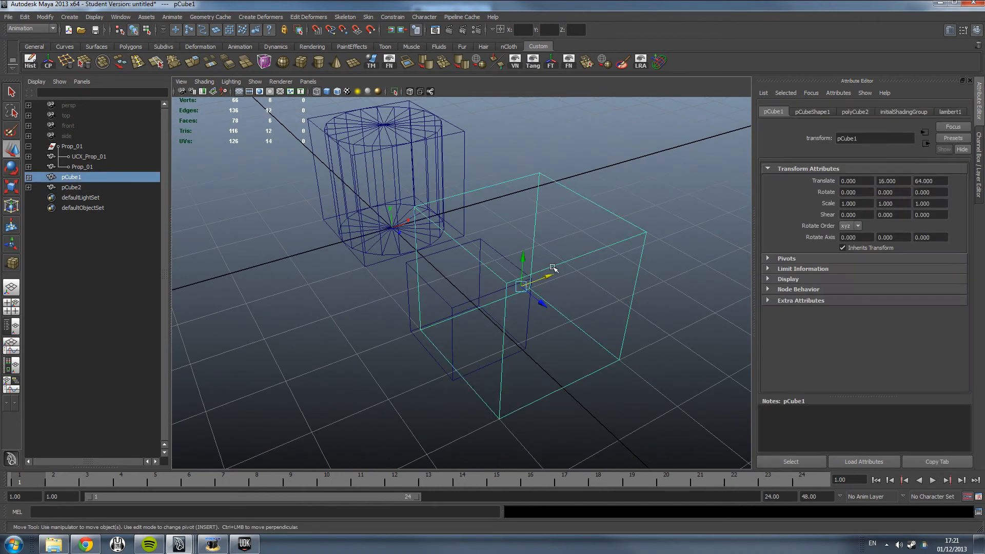
{"action": "left_click_drag", "start_coordinate": [545, 270], "coordinate": [431, 246], "text": "alt"}
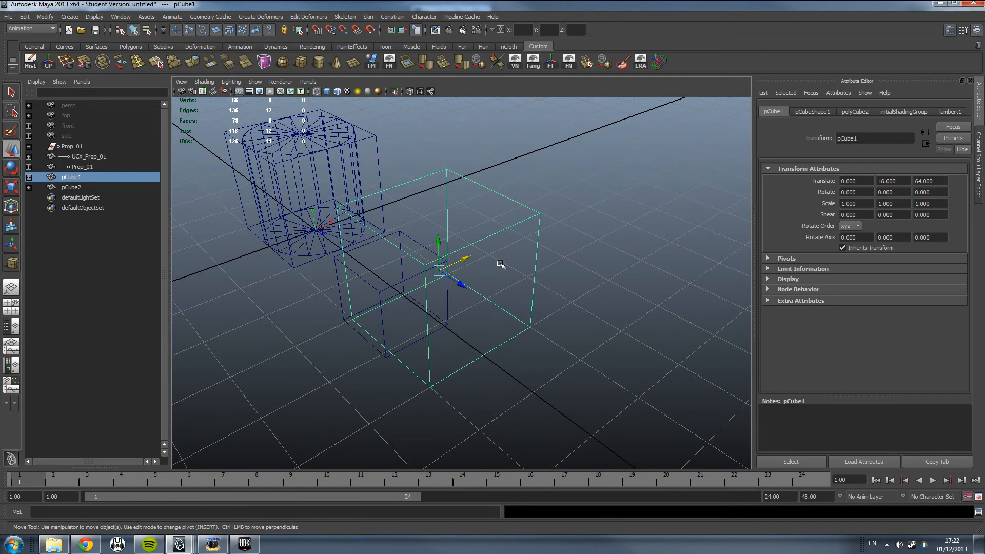
{"action": "right_click_drag", "start_coordinate": [502, 270], "coordinate": [510, 286]}
{"action": "left_click", "coordinate": [510, 286]}
{"action": "left_click", "coordinate": [202, 60]}
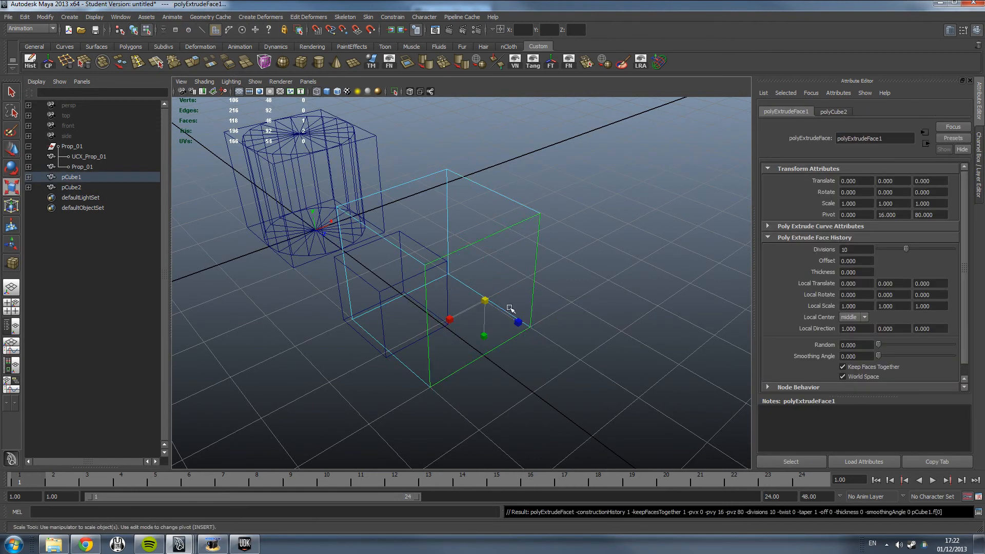
{"action": "left_click_drag", "start_coordinate": [485, 300], "coordinate": [461, 293]}
Step: Extrude the inset face outward into a raised block and switch the viewport to shaded display
{"action": "left_click", "coordinate": [189, 67]}
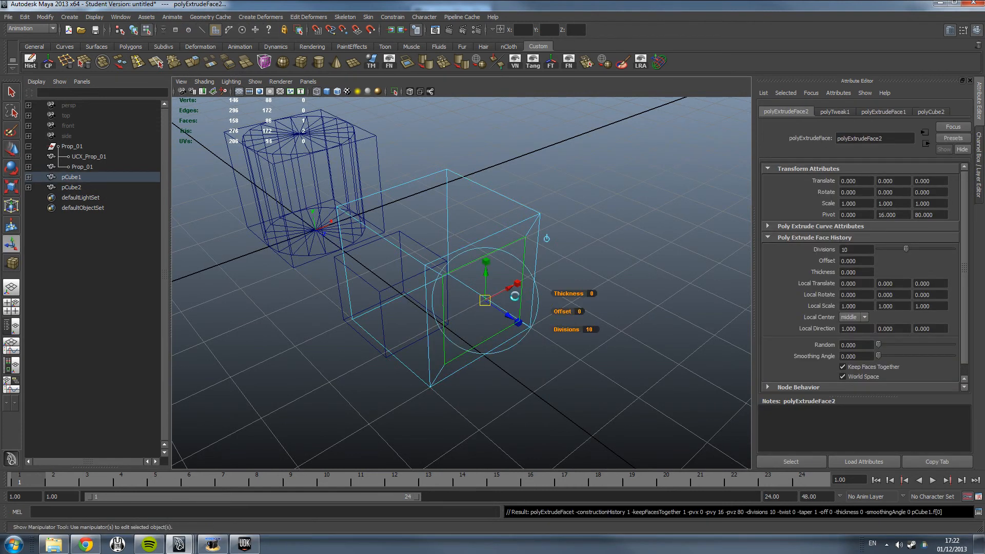
{"action": "left_click_drag", "start_coordinate": [515, 318], "coordinate": [535, 328]}
{"action": "key", "text": "w"}
{"action": "left_click", "coordinate": [608, 308]}
{"action": "key", "text": "5"}
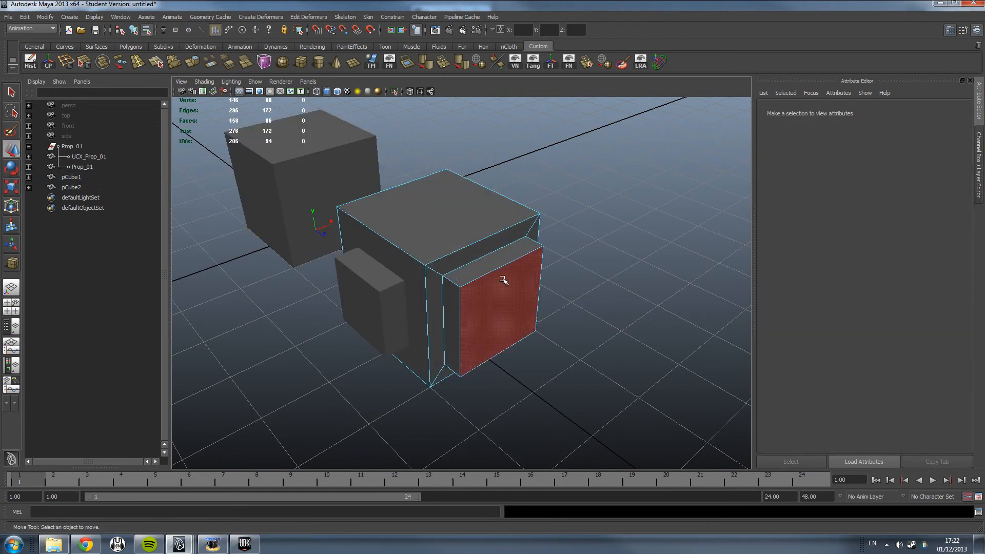
Step: Return to object selection and examine the extruded cube and the smaller intersecting cube from several angles
{"action": "key", "text": "F8"}
{"action": "left_click", "coordinate": [473, 283]}
{"action": "key", "text": "f"}
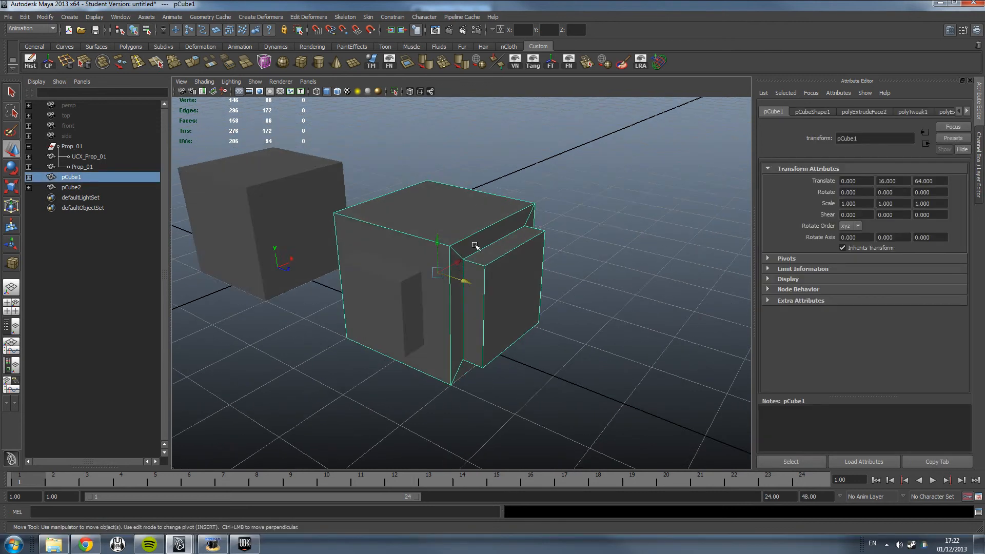
{"action": "mouse_move", "coordinate": [473, 247]}
{"action": "left_mouse_down", "text": "alt"}
{"action": "mouse_move", "coordinate": [453, 233]}
{"action": "mouse_move", "coordinate": [476, 244]}
{"action": "left_mouse_up", "text": "alt"}
{"action": "left_click", "coordinate": [364, 288]}
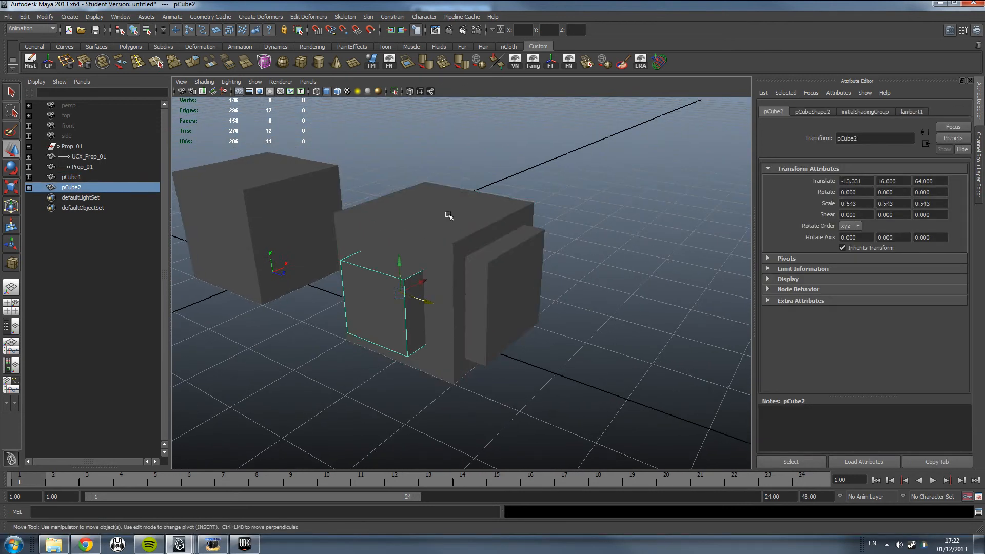
{"action": "left_click", "coordinate": [447, 218], "text": "shift"}
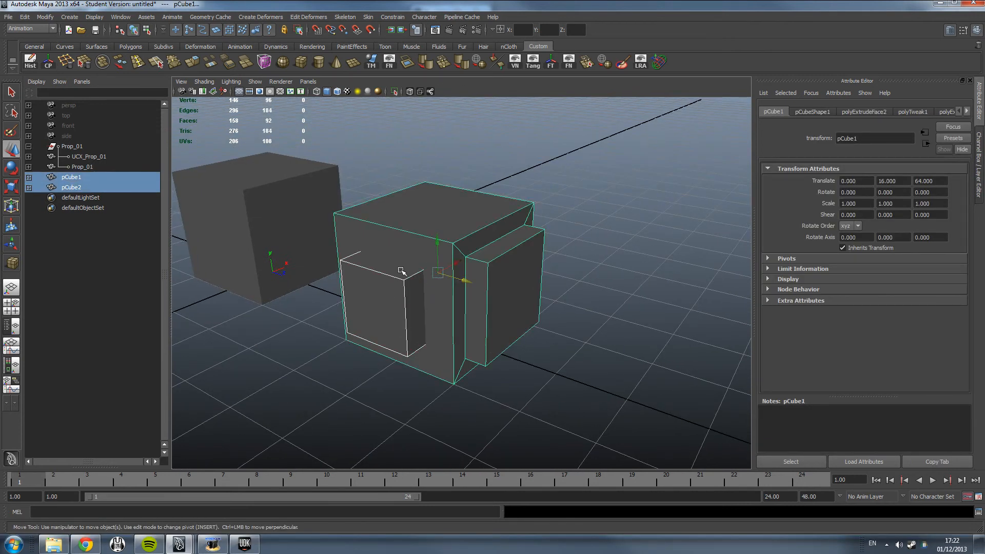
{"action": "left_click_drag", "start_coordinate": [372, 283], "coordinate": [556, 267], "text": "alt"}
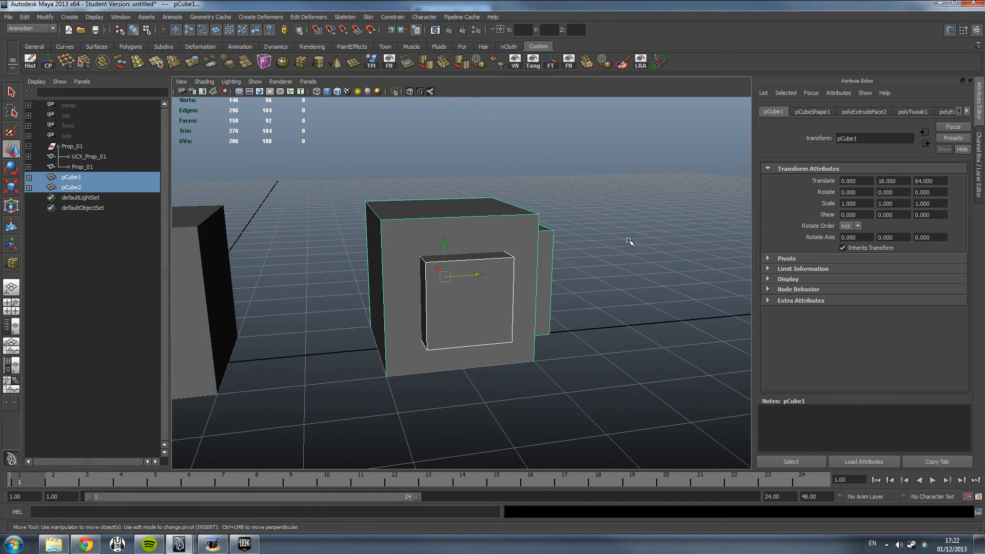
{"action": "left_click", "coordinate": [641, 261]}
Step: Create a grid-snapped elongated box further along the Z axis, centred at about -8, 10.718, 112
{"action": "left_click_drag", "start_coordinate": [641, 261], "coordinate": [406, 143], "text": "alt"}
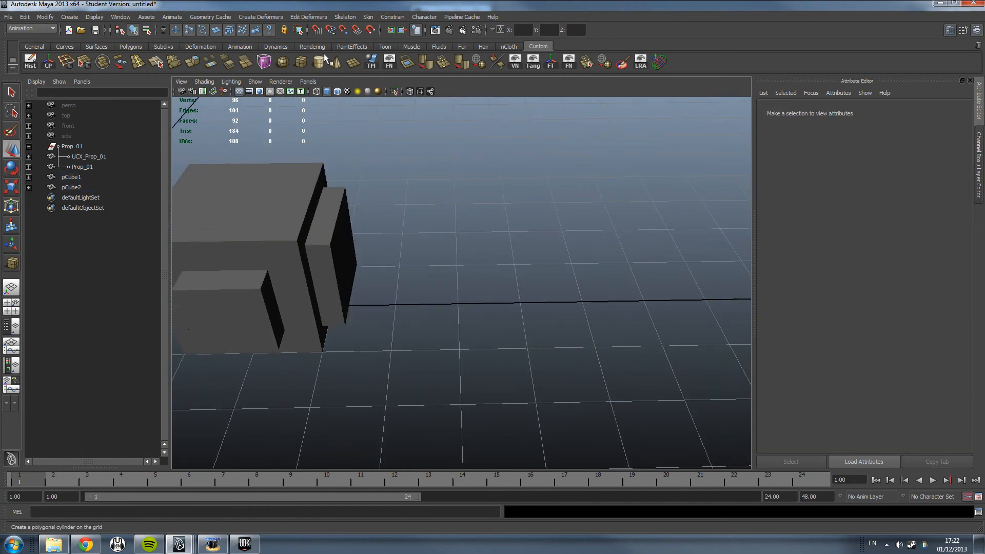
{"action": "key", "text": "y"}
{"action": "key", "text": "x"}
{"action": "left_click_drag", "start_coordinate": [397, 303], "coordinate": [508, 337]}
{"action": "left_click_drag", "start_coordinate": [508, 336], "coordinate": [507, 252]}
{"action": "left_click", "coordinate": [594, 273]}
Step: Insert an edge loop across the middle of the elongated box
{"action": "left_click_drag", "start_coordinate": [593, 273], "coordinate": [453, 272], "text": "alt"}
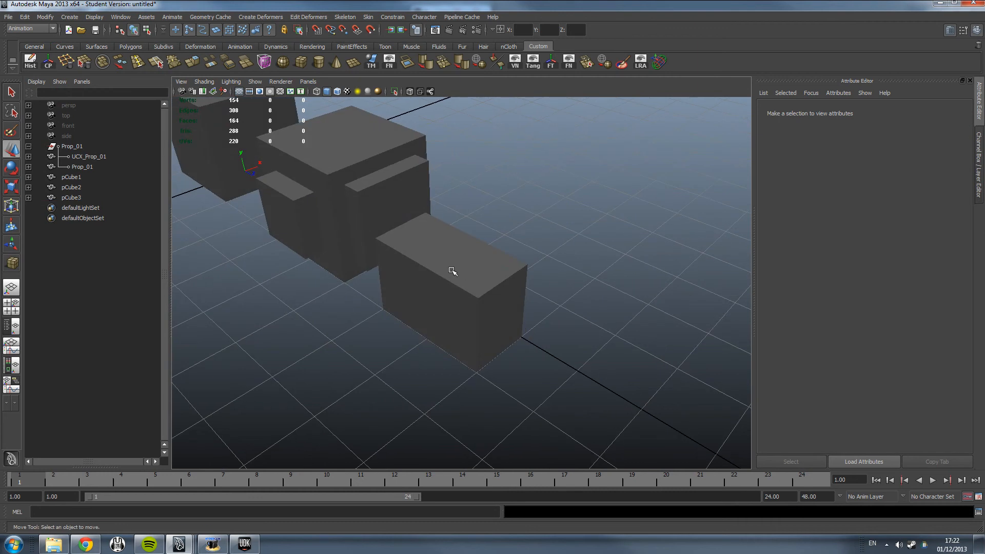
{"action": "left_click", "coordinate": [462, 268]}
{"action": "right_click_drag", "start_coordinate": [459, 272], "coordinate": [528, 303]}
{"action": "left_click", "coordinate": [509, 315]}
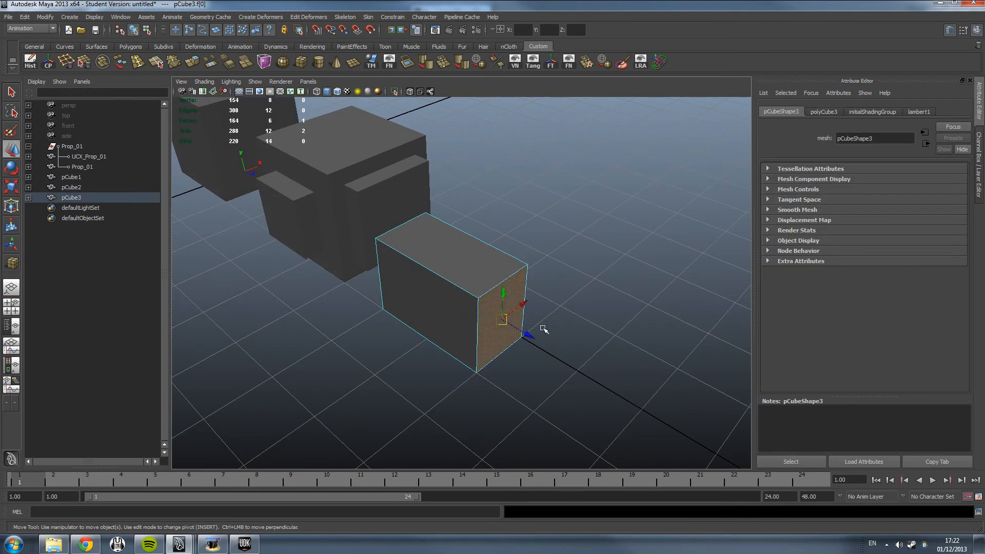
{"action": "left_click", "coordinate": [448, 288]}
{"action": "left_click", "coordinate": [575, 235]}
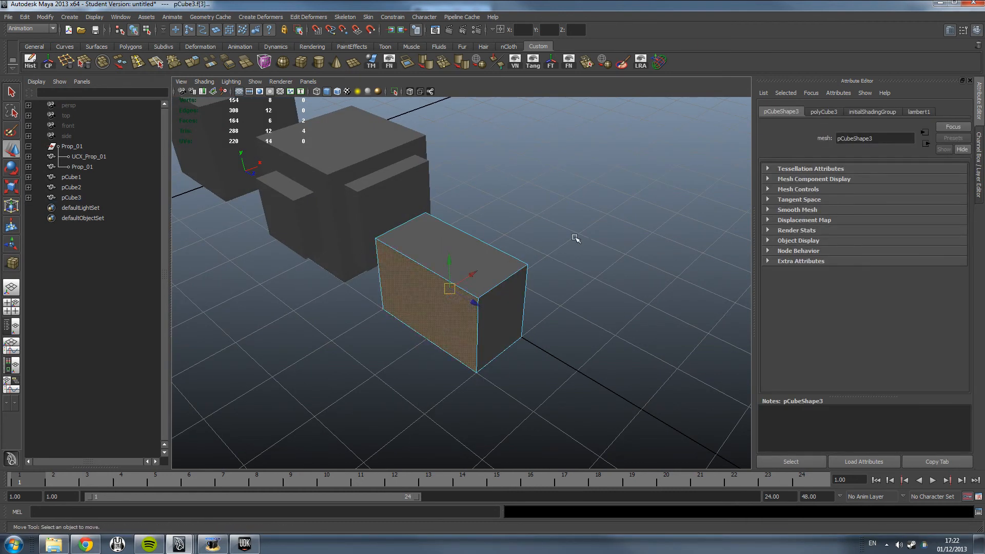
{"action": "left_click", "coordinate": [137, 64]}
{"action": "left_click", "coordinate": [429, 272]}
{"action": "key", "text": "w"}
{"action": "left_click_drag", "start_coordinate": [497, 292], "coordinate": [546, 300], "text": "alt"}
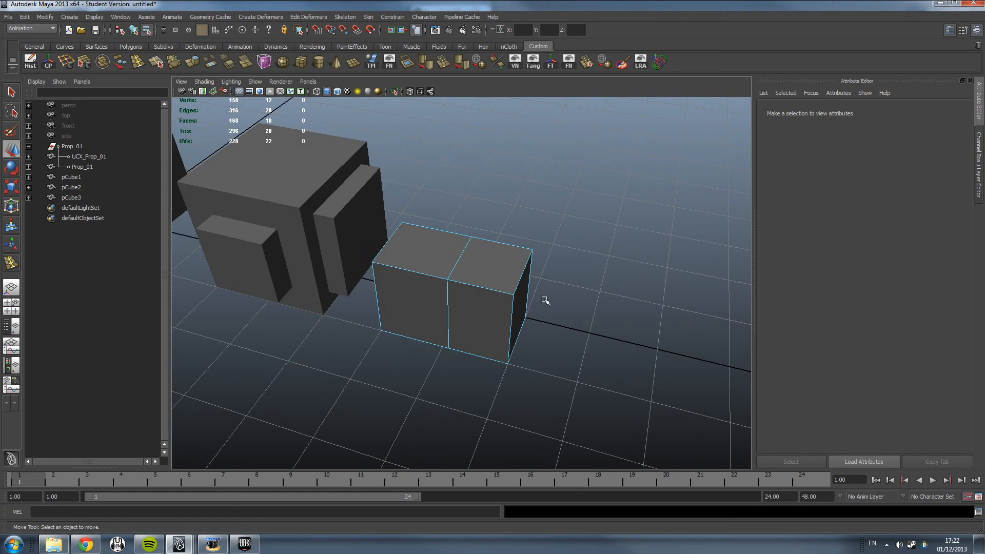
Step: Try pulling one half of the split side face about 21 units outward along X and undo the move
{"action": "right_click_drag", "start_coordinate": [441, 298], "coordinate": [441, 272]}
{"action": "left_click", "coordinate": [432, 302]}
{"action": "left_click_drag", "start_coordinate": [431, 308], "coordinate": [390, 348], "text": "alt"}
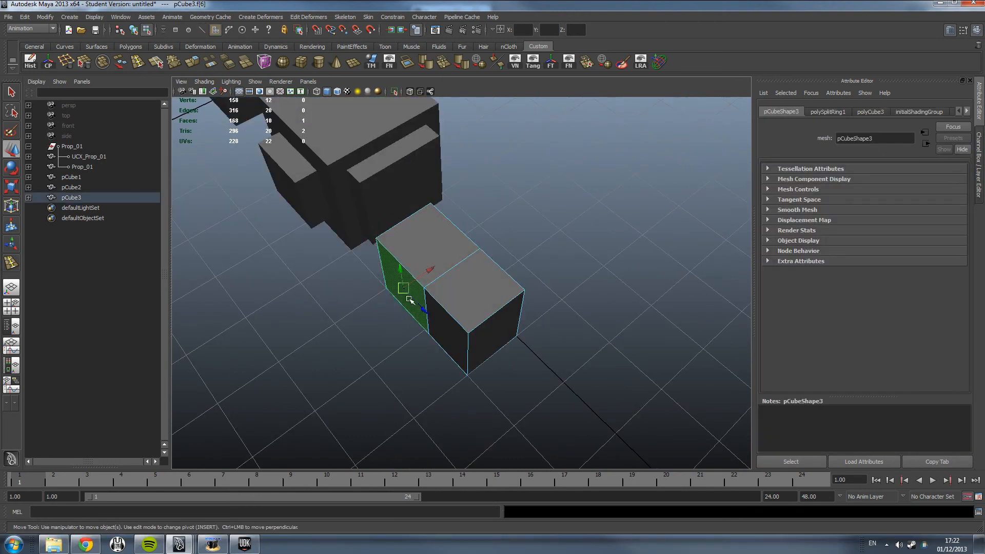
{"action": "key", "text": "ctrl+z"}
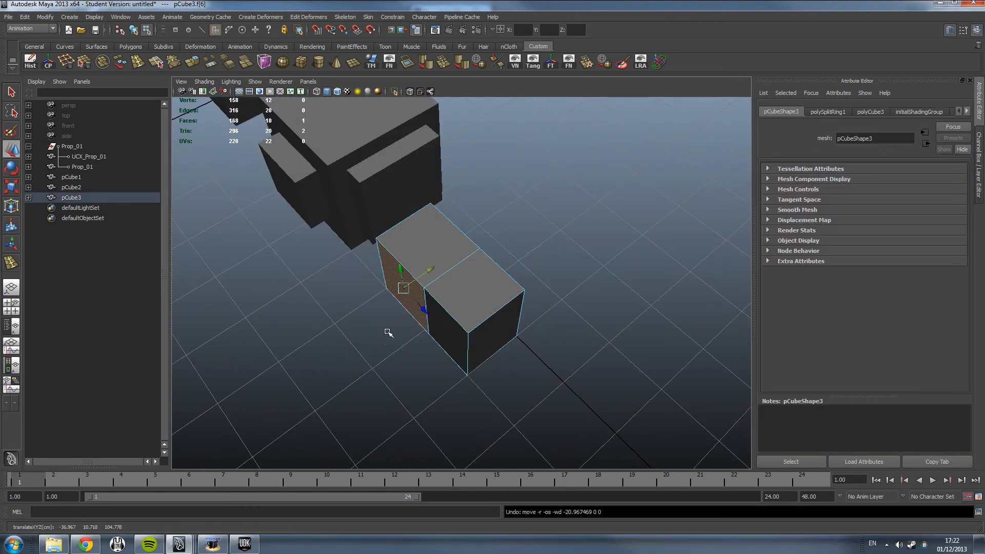
Step: Pull the two outer vertical edges of the split side outward to leave a V-shaped notch between them
{"action": "right_click_drag", "start_coordinate": [372, 286], "coordinate": [382, 255]}
{"action": "left_click", "coordinate": [395, 267]}
{"action": "left_click_drag", "start_coordinate": [395, 267], "coordinate": [324, 391]}
{"action": "left_click", "coordinate": [468, 353]}
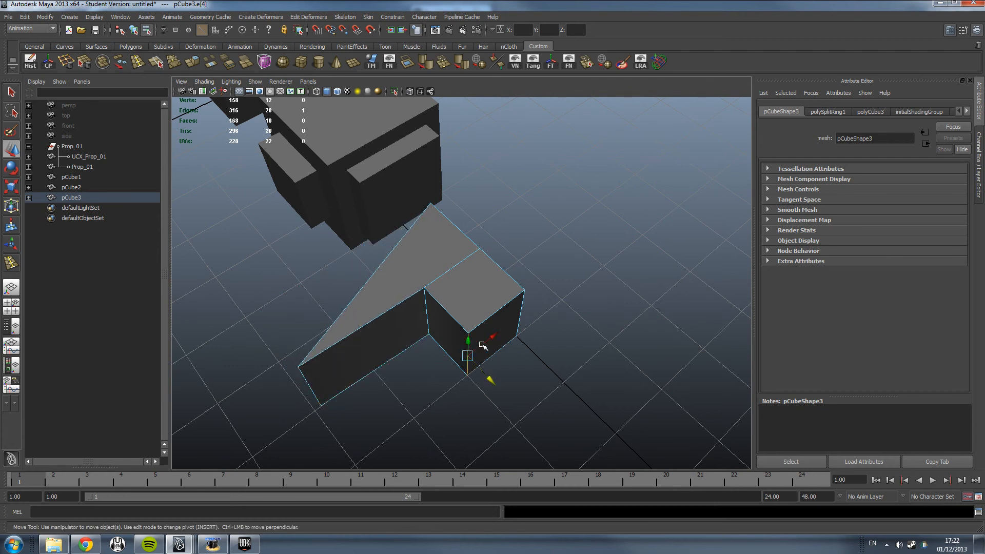
{"action": "left_click_drag", "start_coordinate": [483, 343], "coordinate": [398, 406]}
Step: Examine the V-notched concave shape from above and from the side, paying attention to the gap between its points
{"action": "left_click_drag", "start_coordinate": [398, 406], "coordinate": [465, 381], "text": "alt"}
{"action": "left_click_drag", "start_coordinate": [463, 316], "coordinate": [482, 239], "text": "alt"}
{"action": "left_click_drag", "start_coordinate": [425, 193], "coordinate": [451, 235], "text": "alt"}
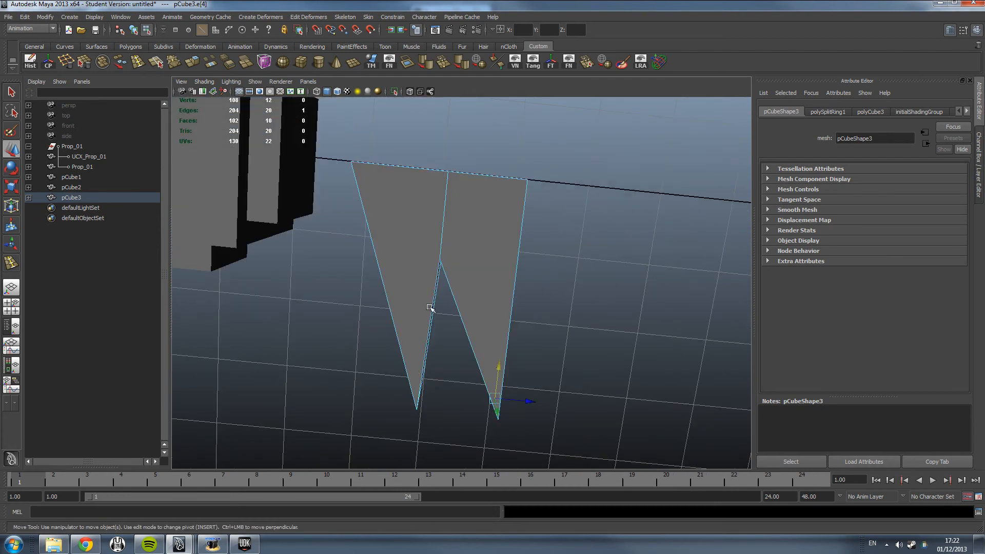
{"action": "left_click", "coordinate": [605, 331]}
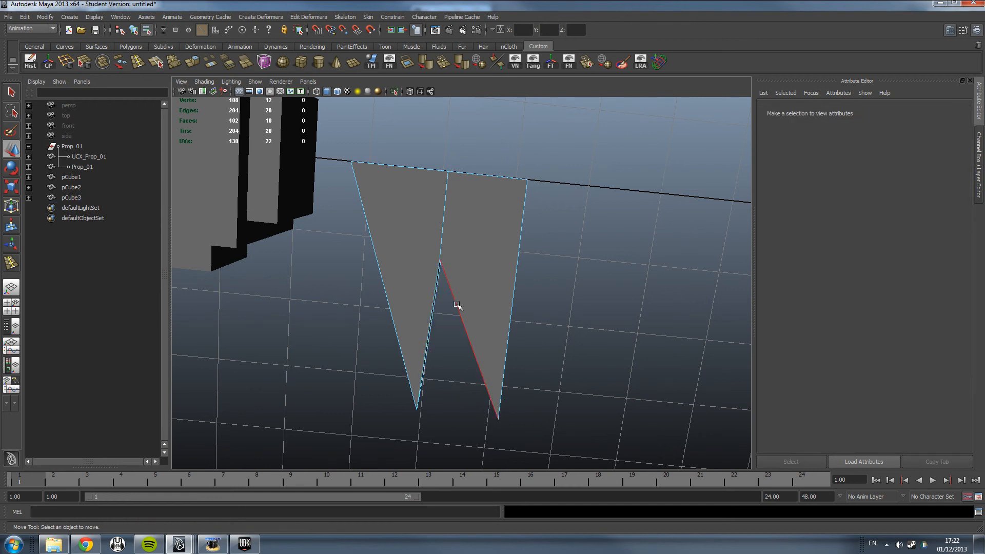
{"action": "right_click_drag", "start_coordinate": [457, 306], "coordinate": [501, 285]}
{"action": "left_click_drag", "start_coordinate": [503, 295], "coordinate": [536, 221], "text": "alt"}
{"action": "left_click", "coordinate": [496, 253]}
{"action": "left_click_drag", "start_coordinate": [477, 185], "coordinate": [488, 274], "text": "alt"}
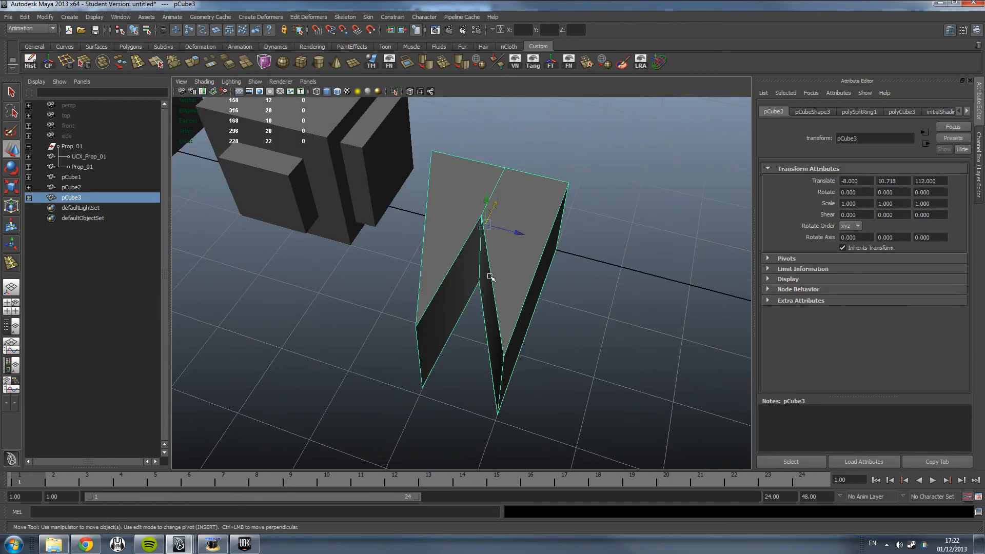
{"action": "right_click_drag", "start_coordinate": [487, 275], "coordinate": [557, 169]}
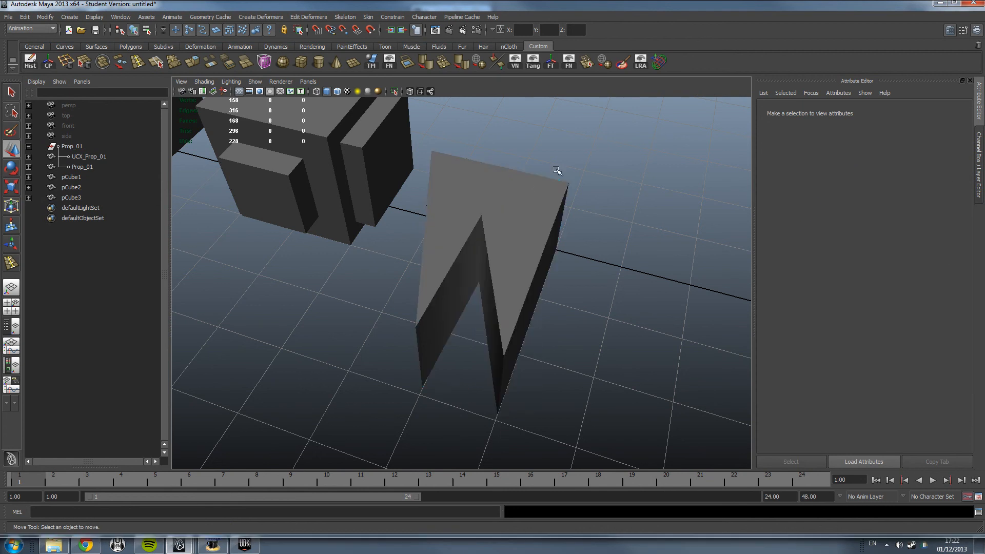
{"action": "left_click", "coordinate": [489, 212]}
{"action": "left_click_drag", "start_coordinate": [477, 281], "coordinate": [423, 282], "text": "alt"}
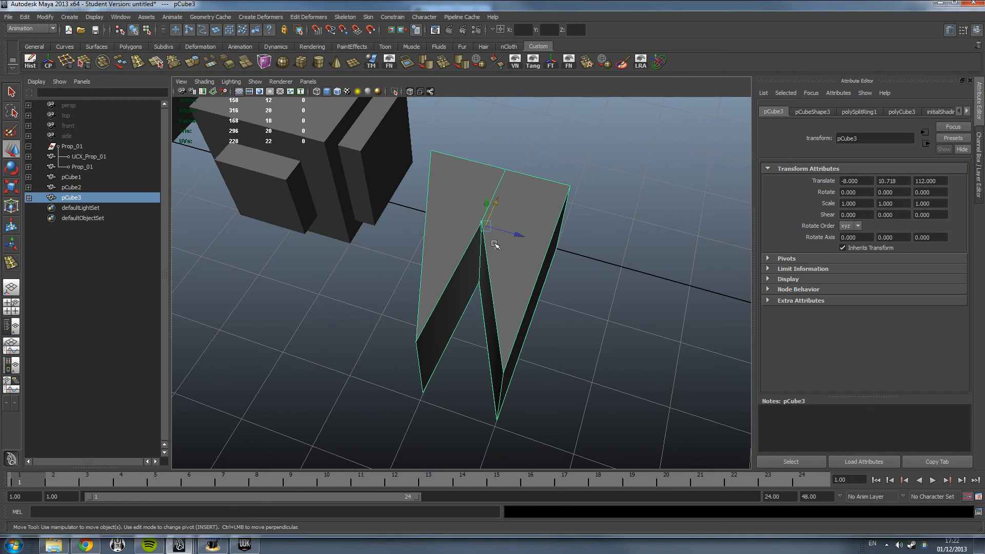
{"action": "right_click_drag", "start_coordinate": [495, 249], "coordinate": [549, 183]}
{"action": "right_click_drag", "start_coordinate": [538, 222], "coordinate": [537, 222]}
{"action": "right_click_drag", "start_coordinate": [547, 275], "coordinate": [558, 238]}
{"action": "left_click", "coordinate": [546, 258]}
{"action": "right_click_drag", "start_coordinate": [598, 200], "coordinate": [571, 240]}
Step: Delete the V-notched box and bring the Prop_01 group and the two-cube object back into view
{"action": "left_click_drag", "start_coordinate": [545, 282], "coordinate": [596, 254], "text": "alt"}
{"action": "left_click", "coordinate": [554, 260]}
{"action": "key", "text": "Delete"}
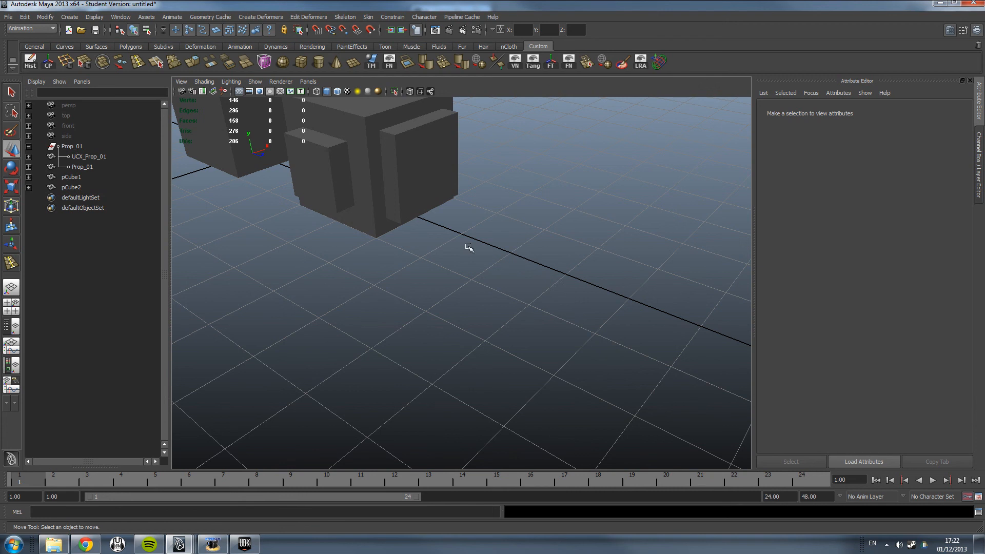
{"action": "left_click_drag", "start_coordinate": [469, 248], "coordinate": [517, 264], "text": "alt"}
{"action": "left_click_drag", "start_coordinate": [580, 326], "coordinate": [463, 280]}
{"action": "left_click", "coordinate": [553, 342]}
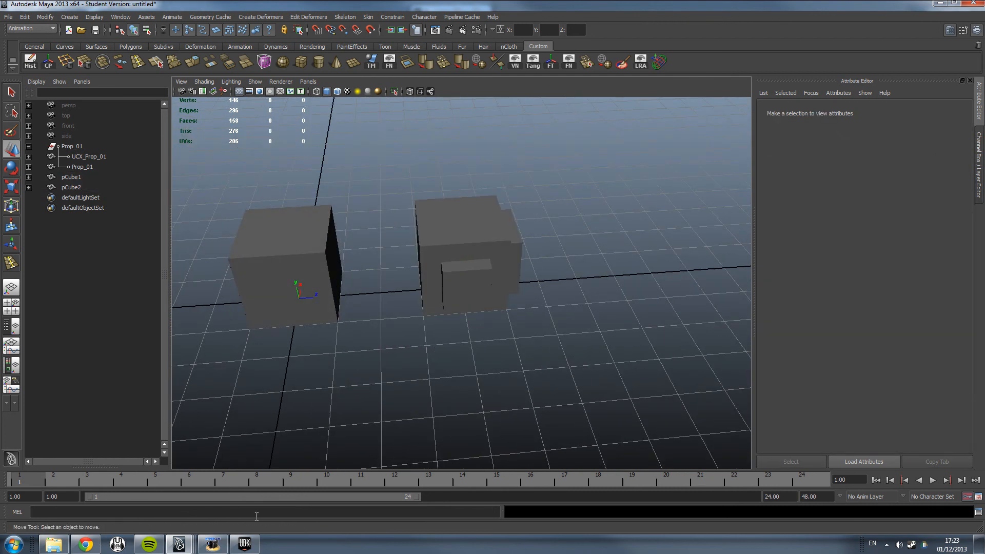
Step: Switch to UDK, open Prop_01 from the Content Browser in the Static Mesh Editor and display its collision hull
{"action": "left_click", "coordinate": [255, 551]}
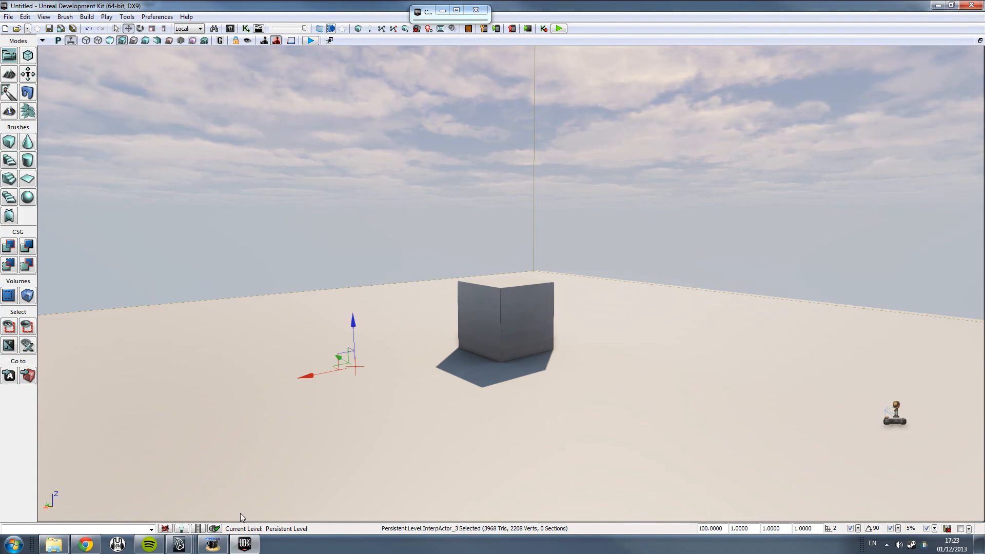
{"action": "right_click_drag", "start_coordinate": [320, 202], "coordinate": [341, 216]}
{"action": "left_click", "coordinate": [453, 10]}
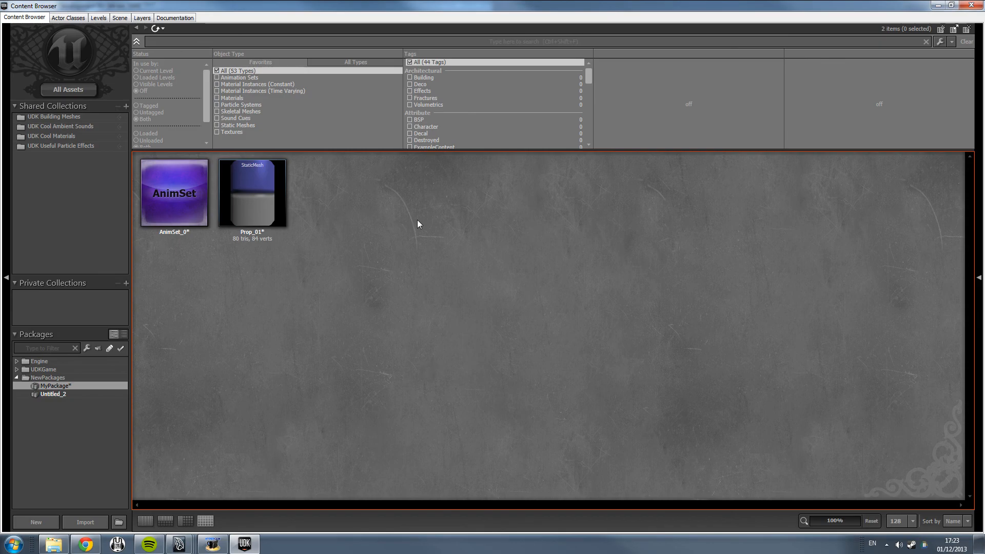
{"action": "double_click", "coordinate": [274, 186]}
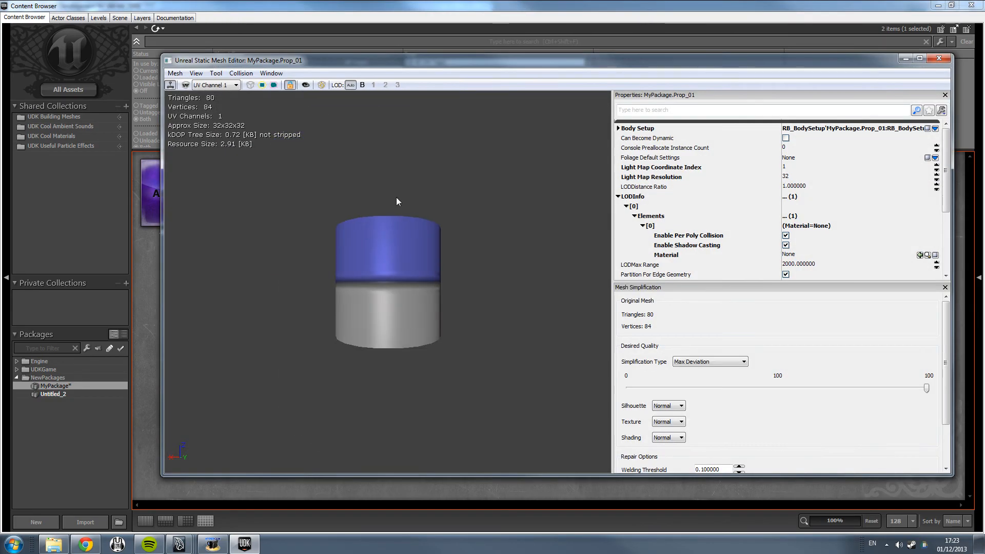
{"action": "left_click", "coordinate": [278, 88]}
{"action": "right_click_drag", "start_coordinate": [380, 210], "coordinate": [429, 239]}
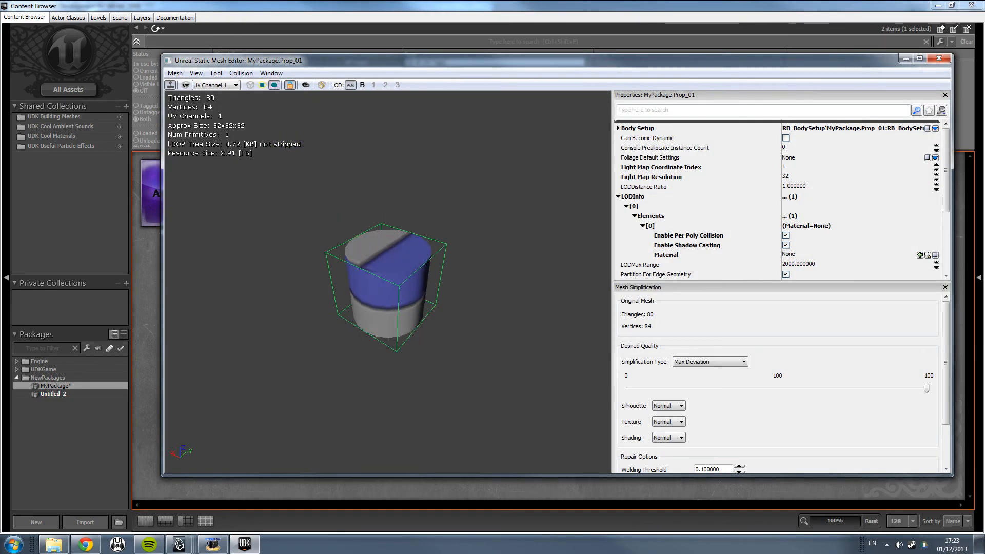